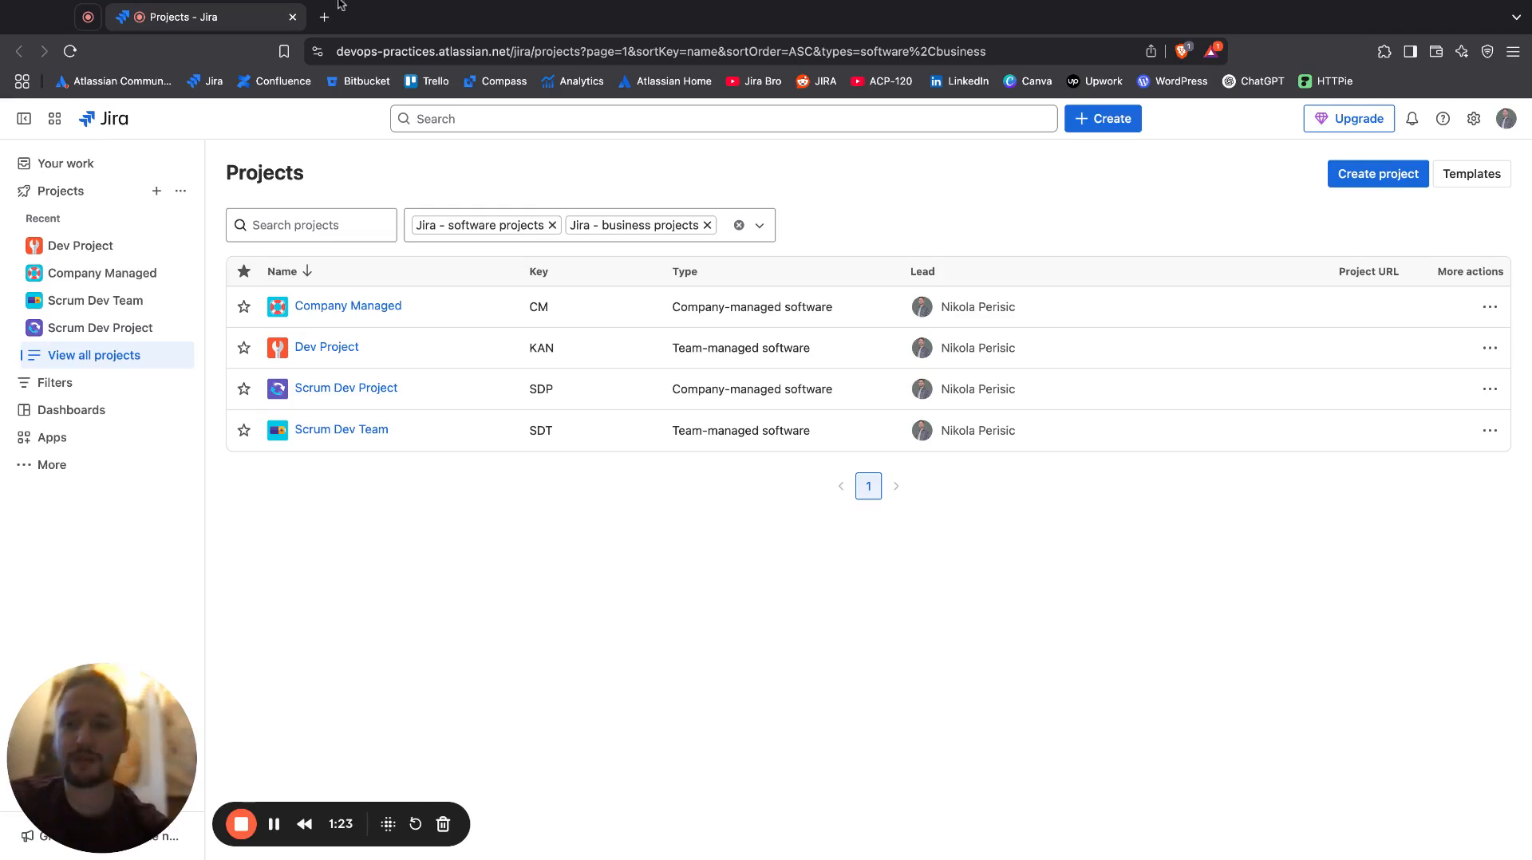
Open the Dependency Tracker app from the installed Jira apps
click(69, 444)
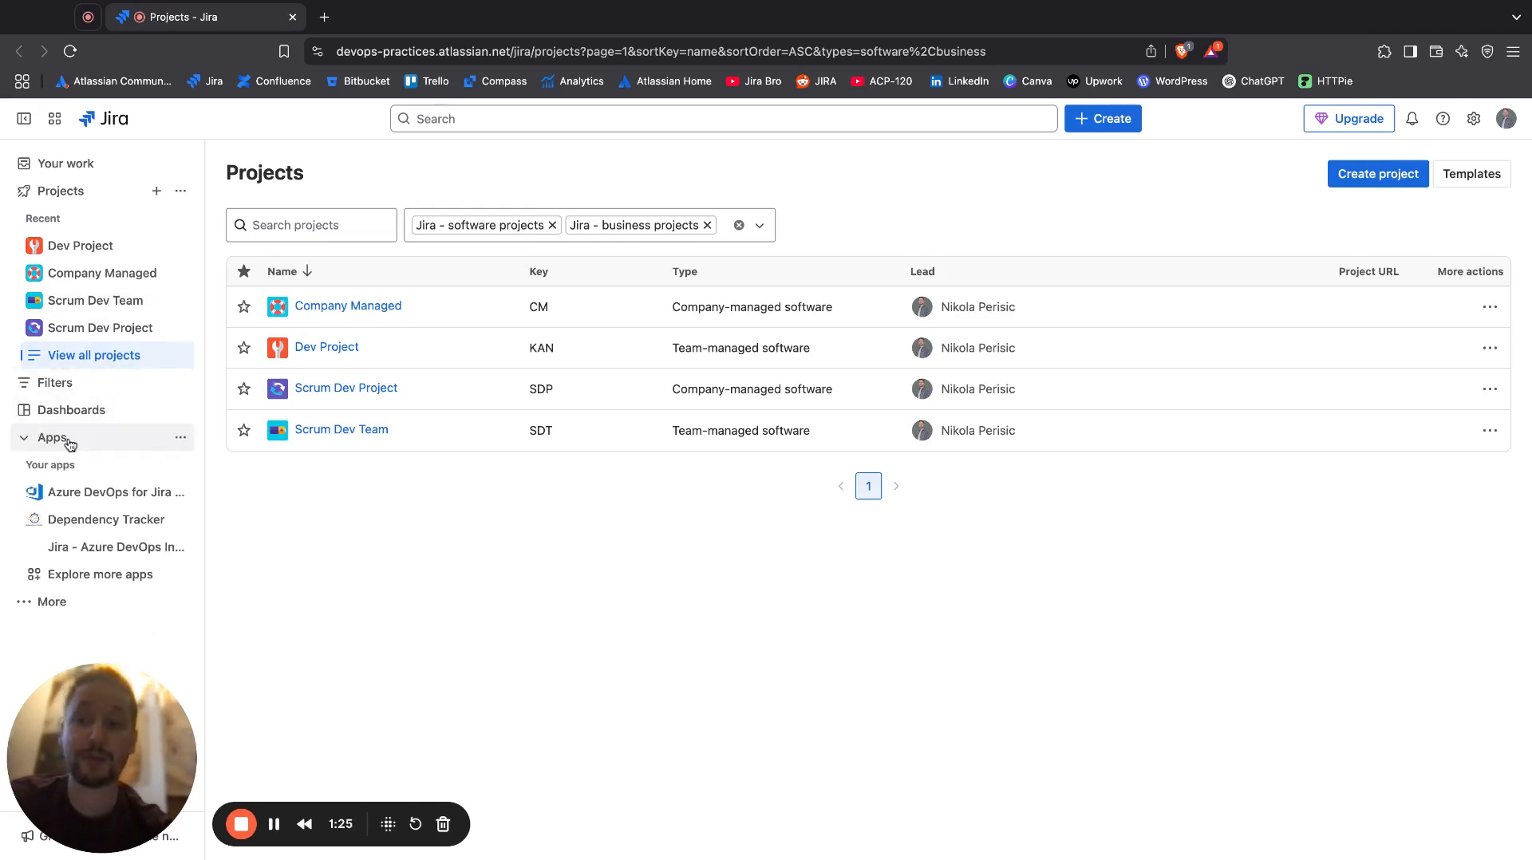
click(111, 523)
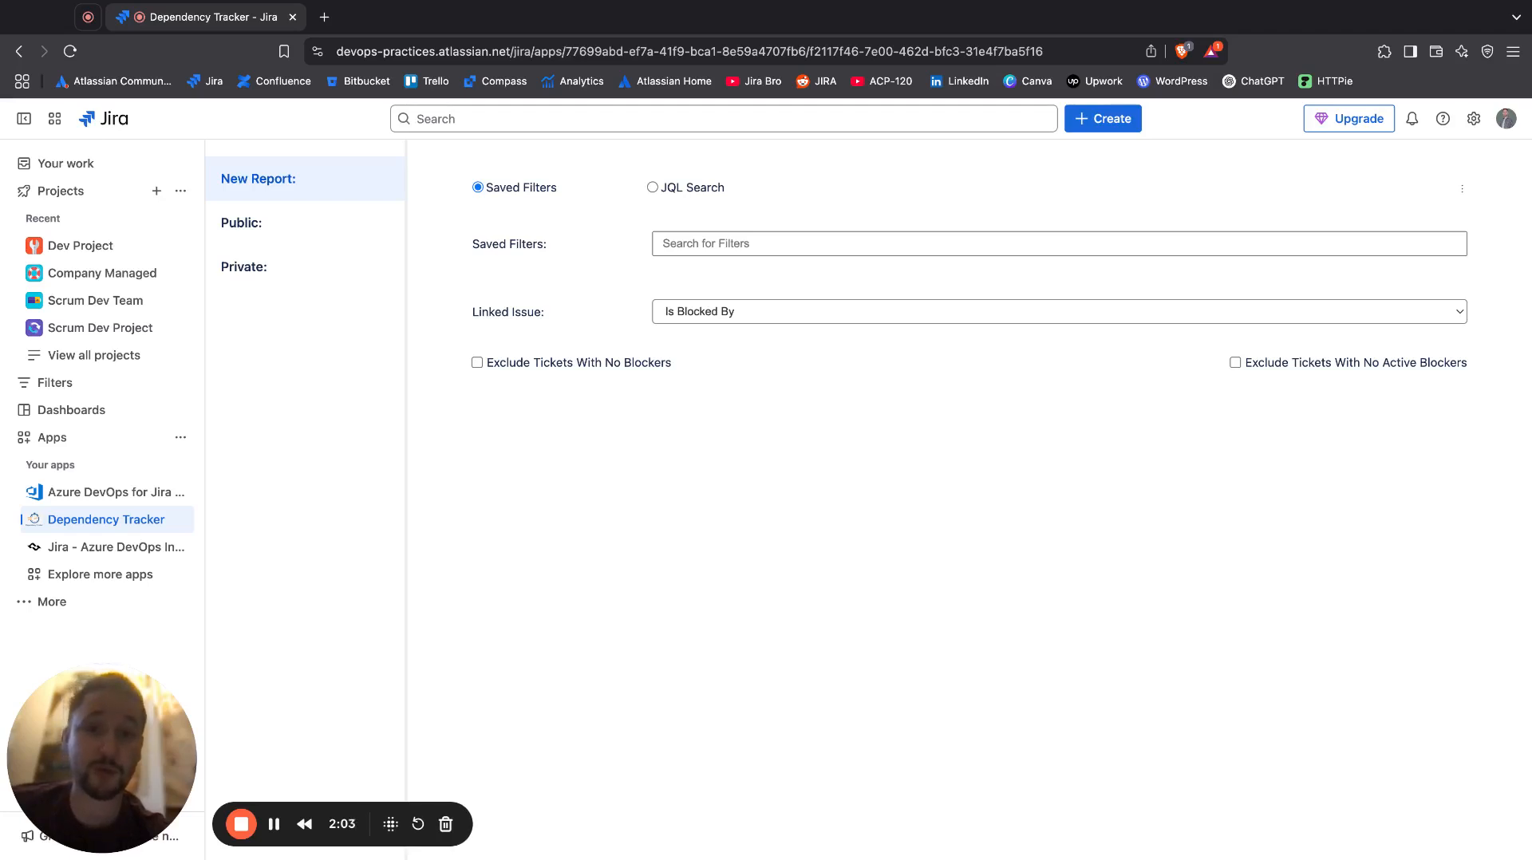
click(698, 559)
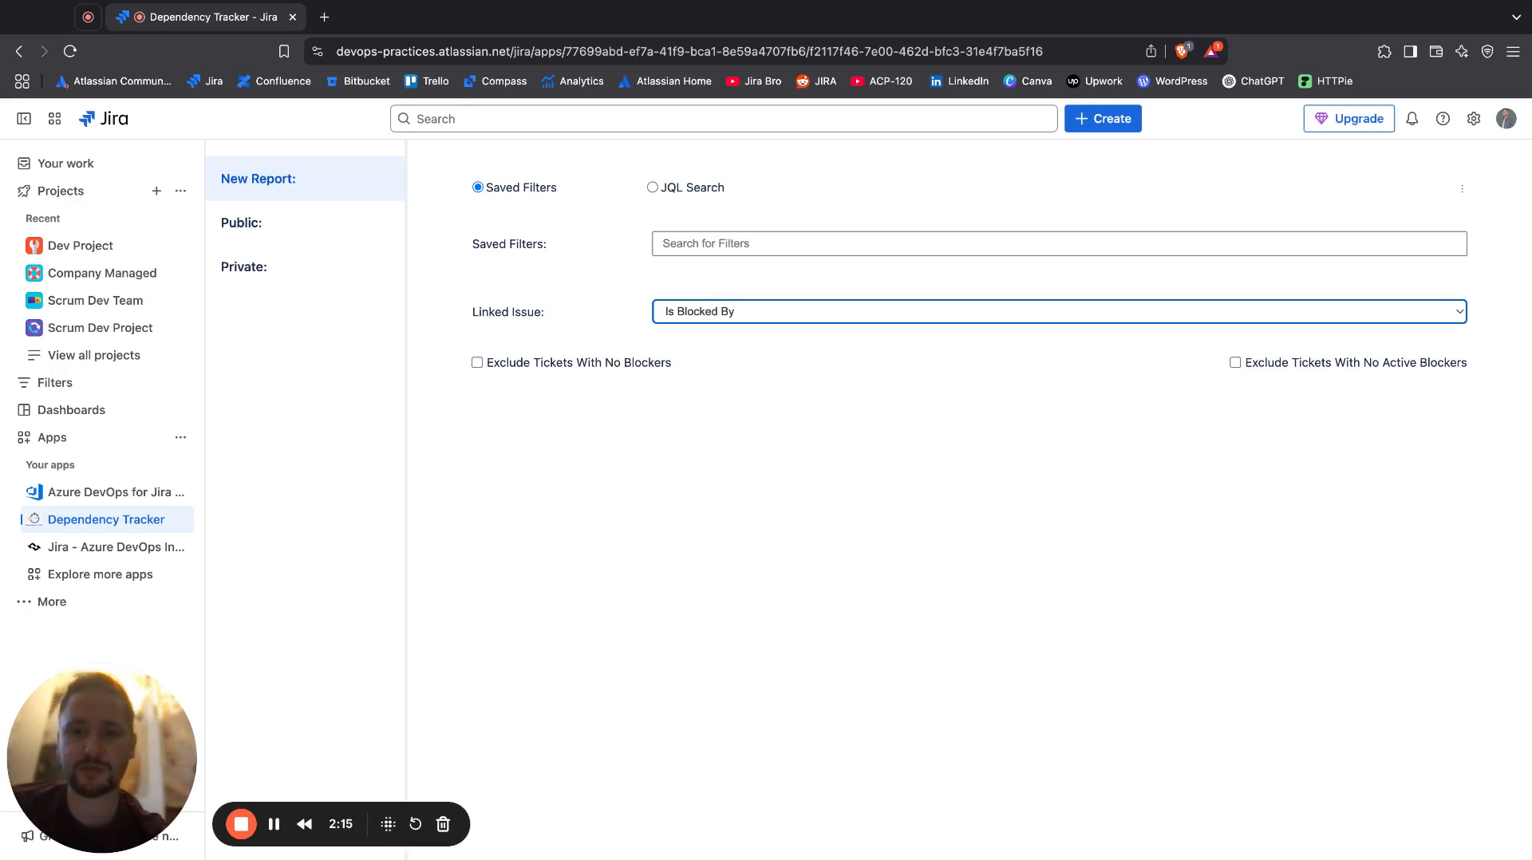
Copy the filter query from the board settings of the Company Managed project's Kanban Board
click(92, 278)
click(108, 301)
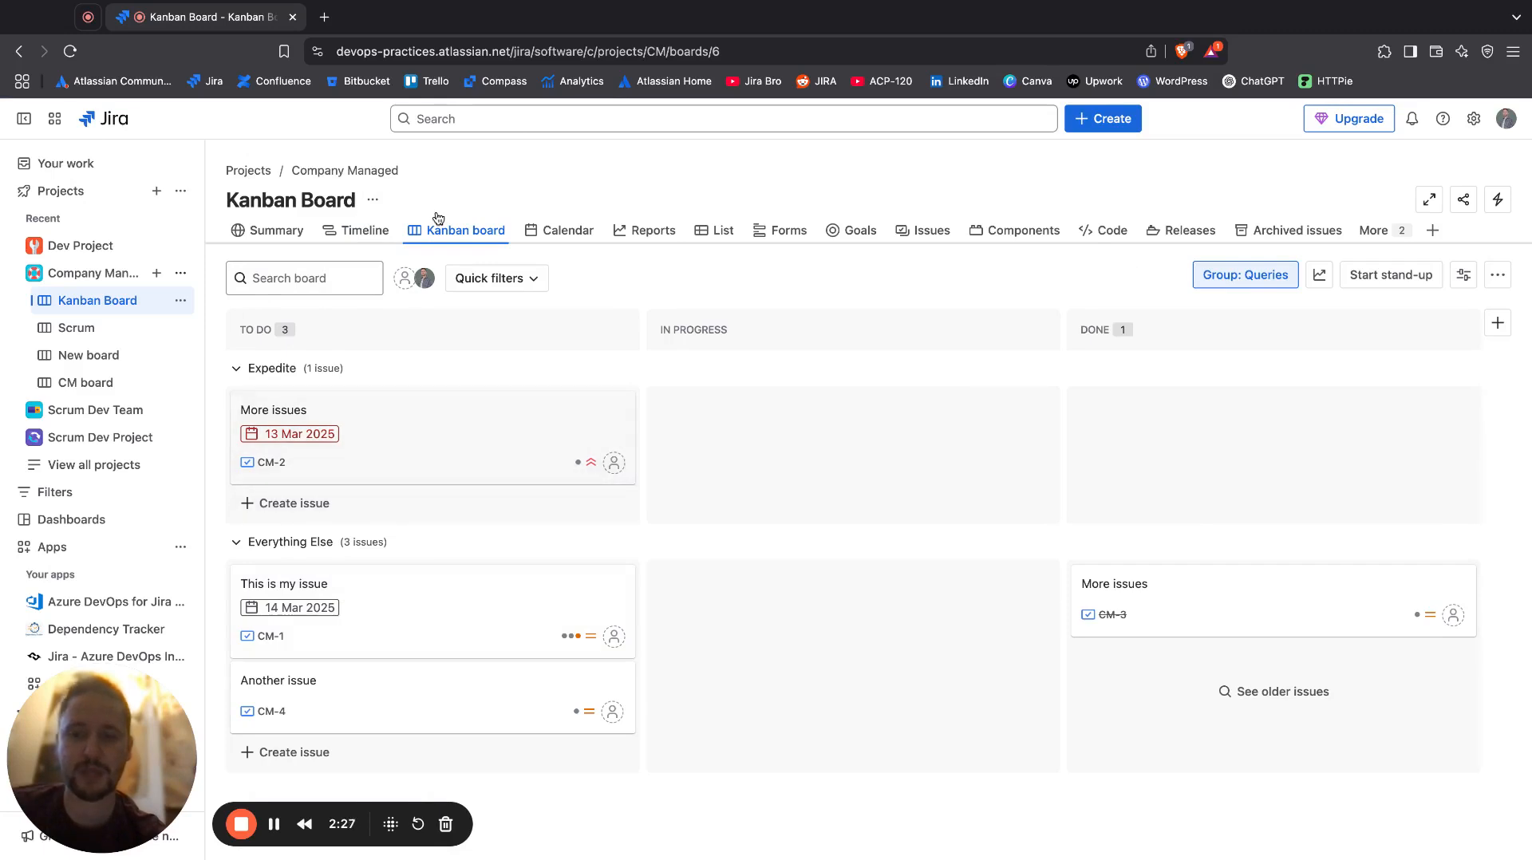
click(374, 201)
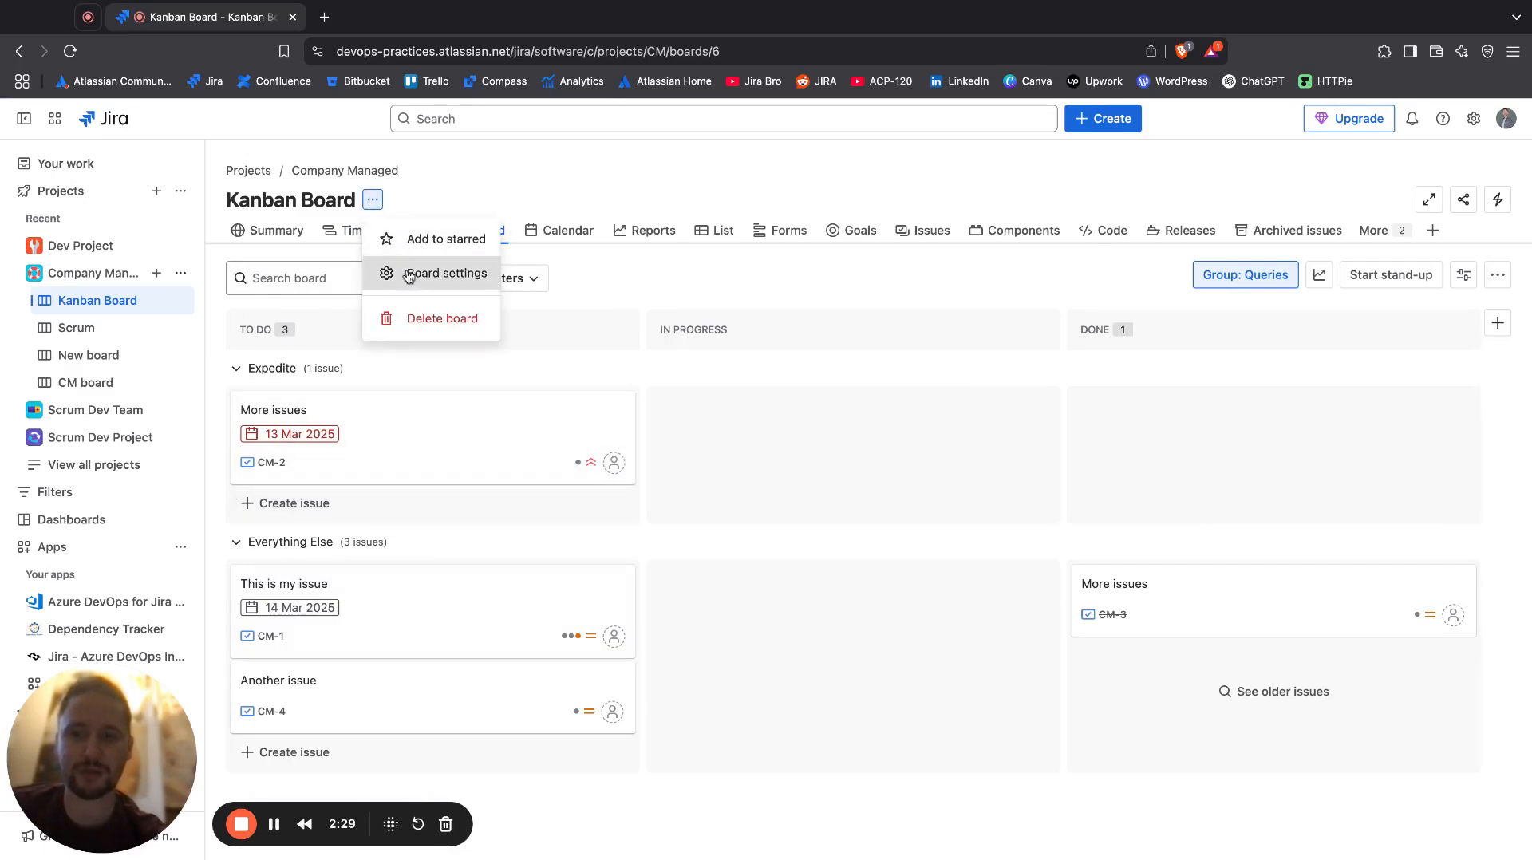
click(439, 273)
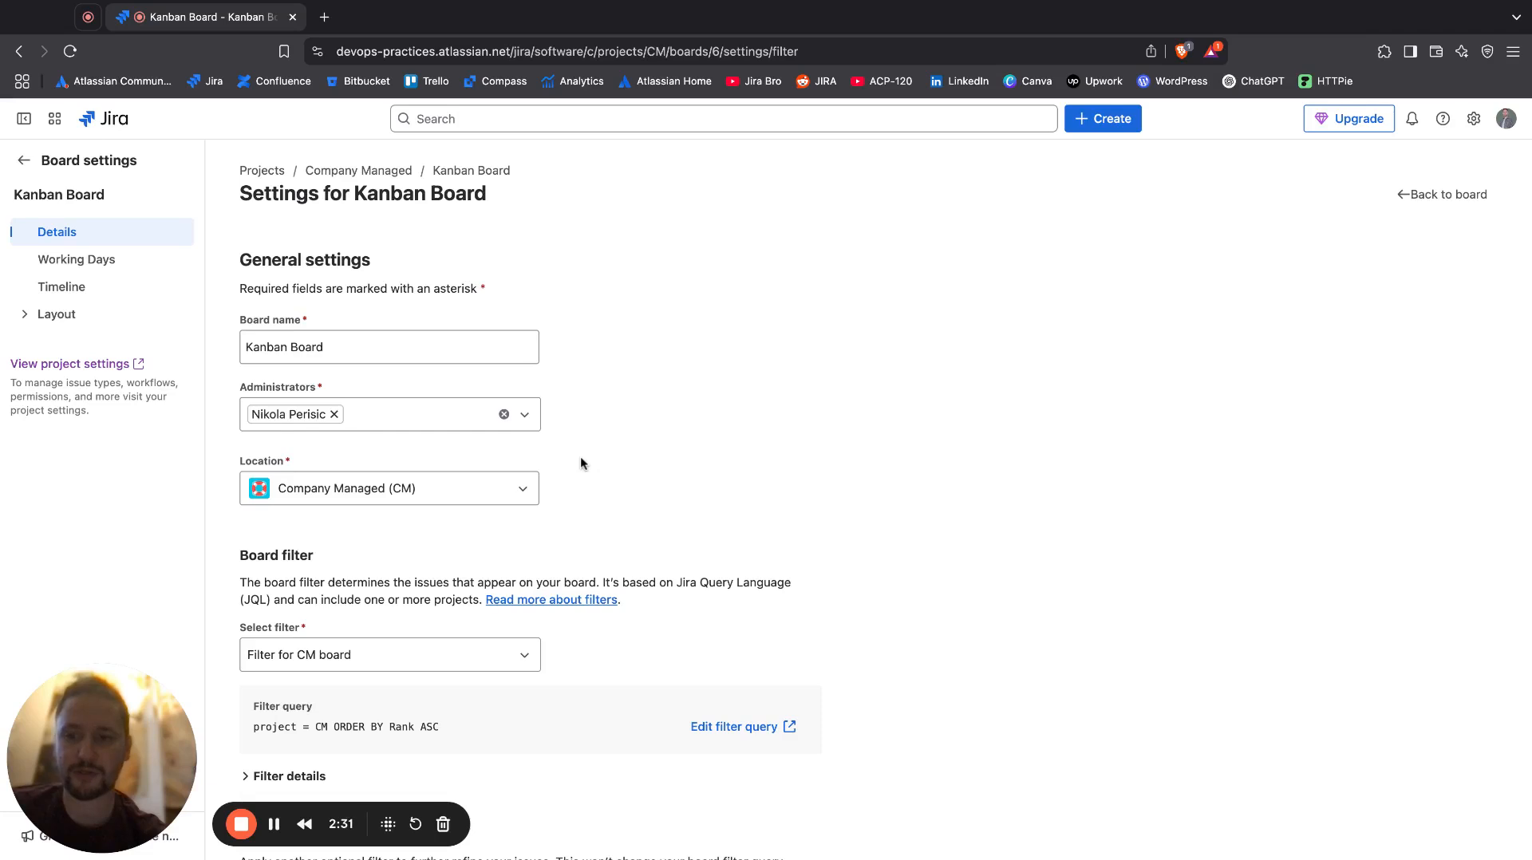
triple_click(430, 727)
key(super+c)
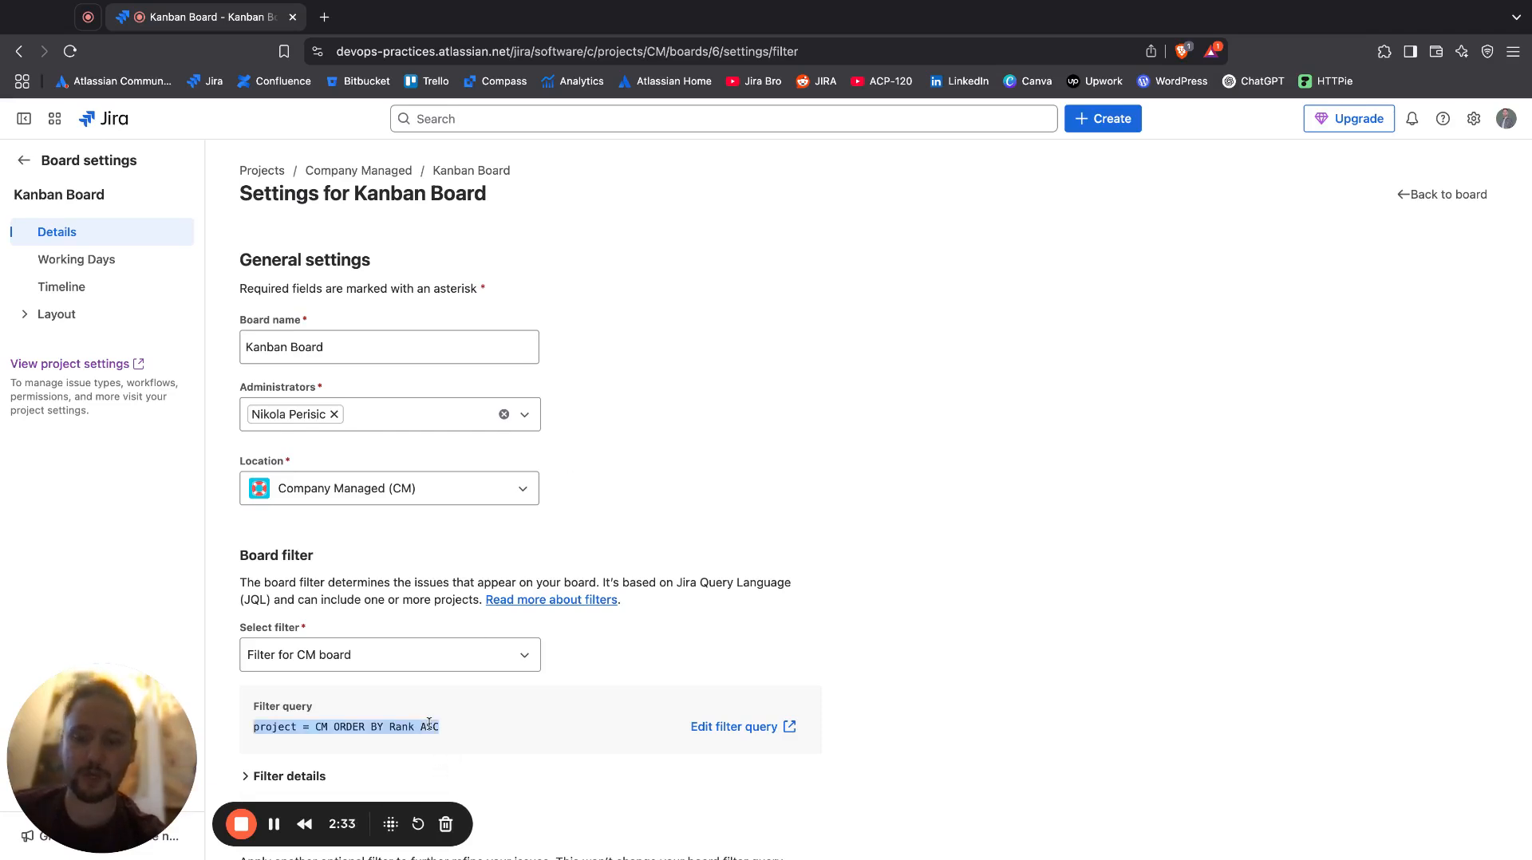
Return to Dependency Tracker and run a JQL search with the copied query project = CM ORDER BY Rank ASC
click(24, 160)
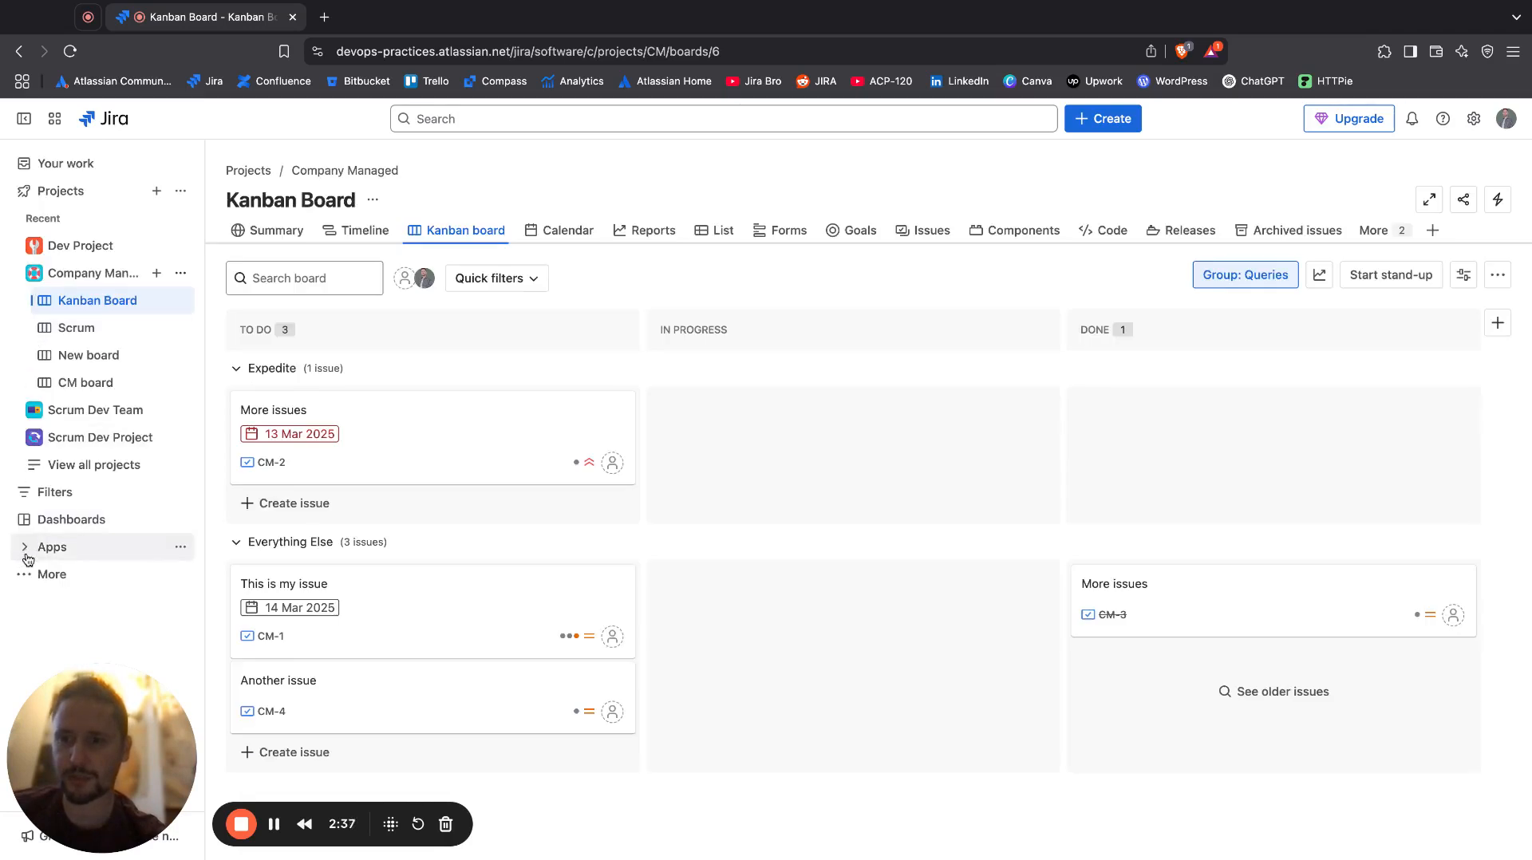
click(30, 551)
click(60, 630)
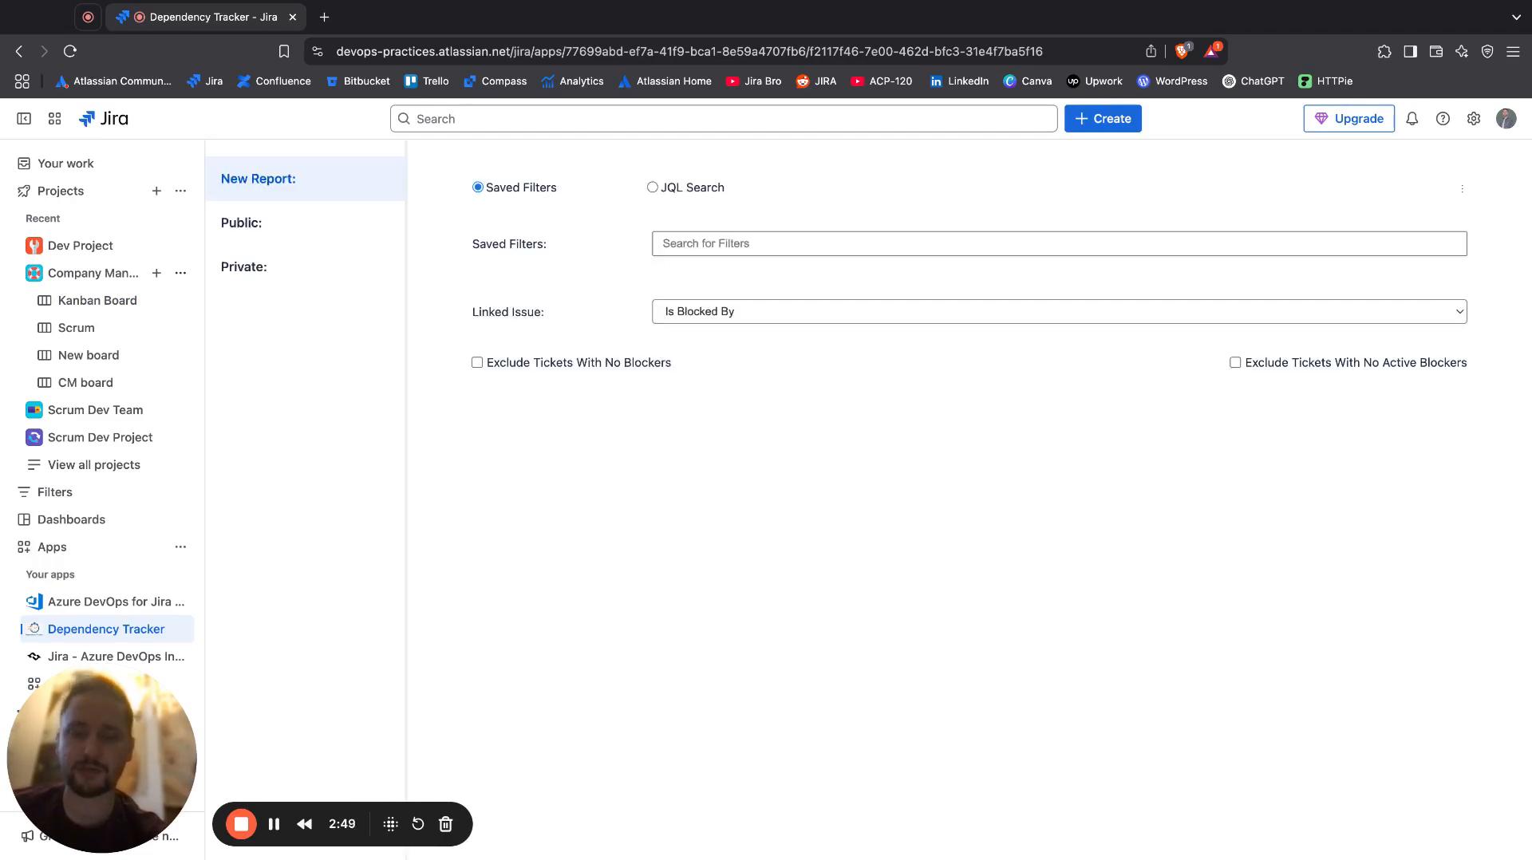
click(652, 188)
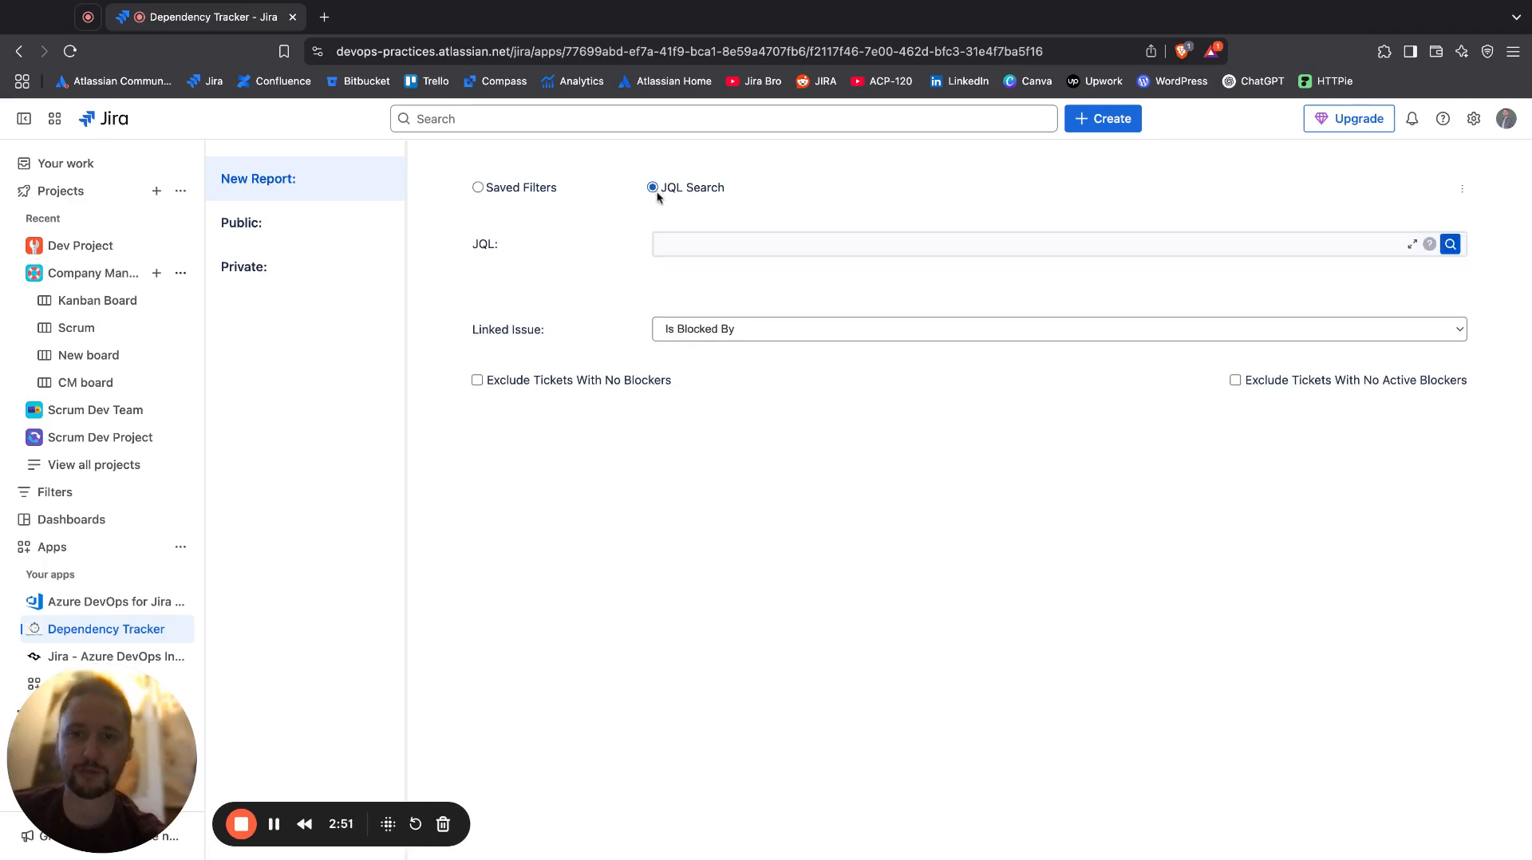
click(678, 236)
key(super+v)
key(Return)
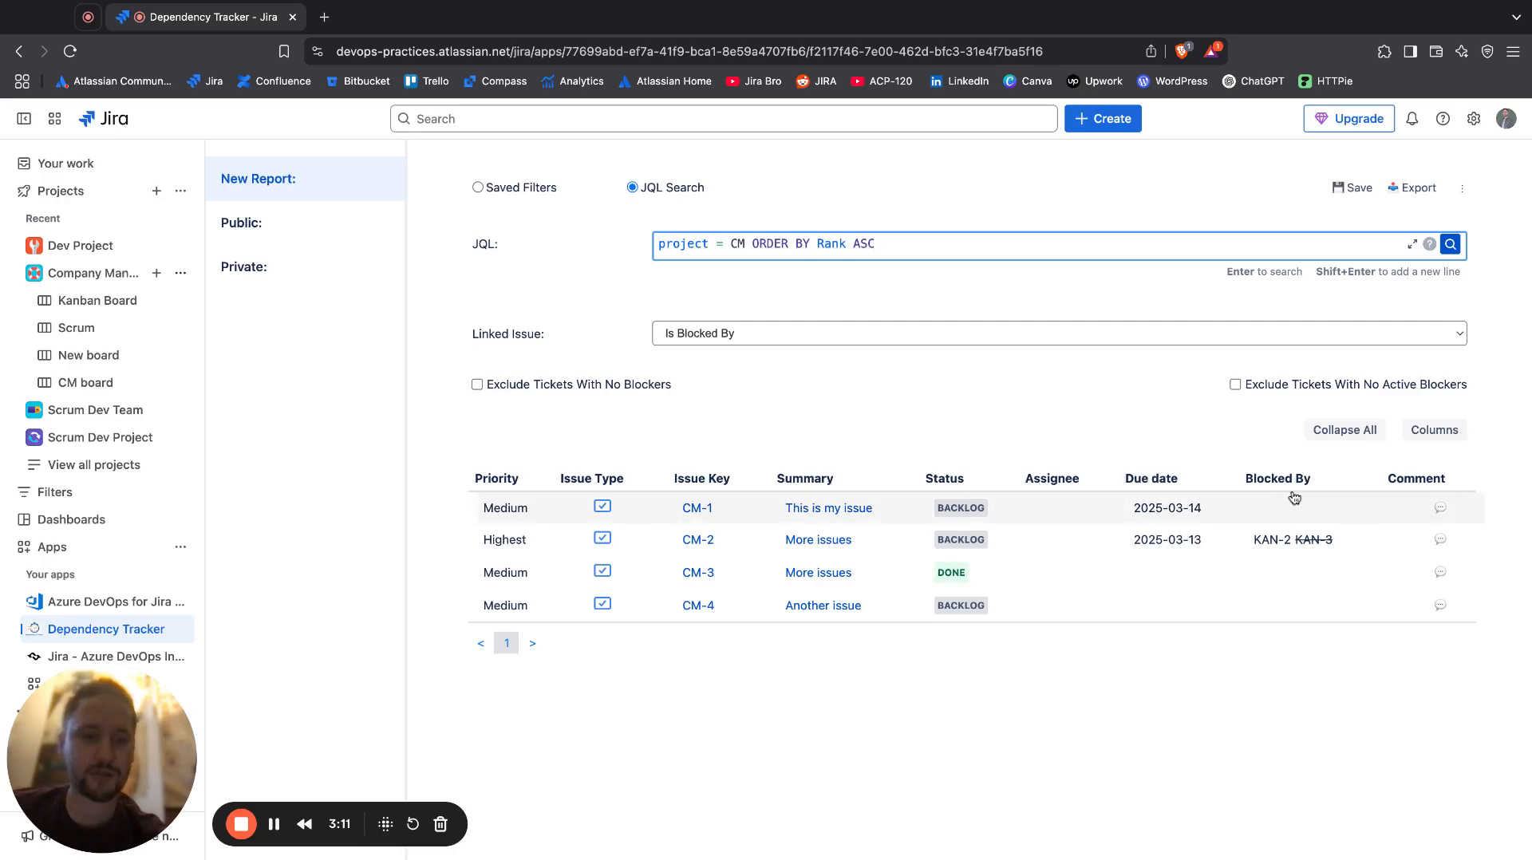
Inspect the Blocked By column and the issues blocking CM-2, expanding and collapsing their details
triple_click(1250, 474)
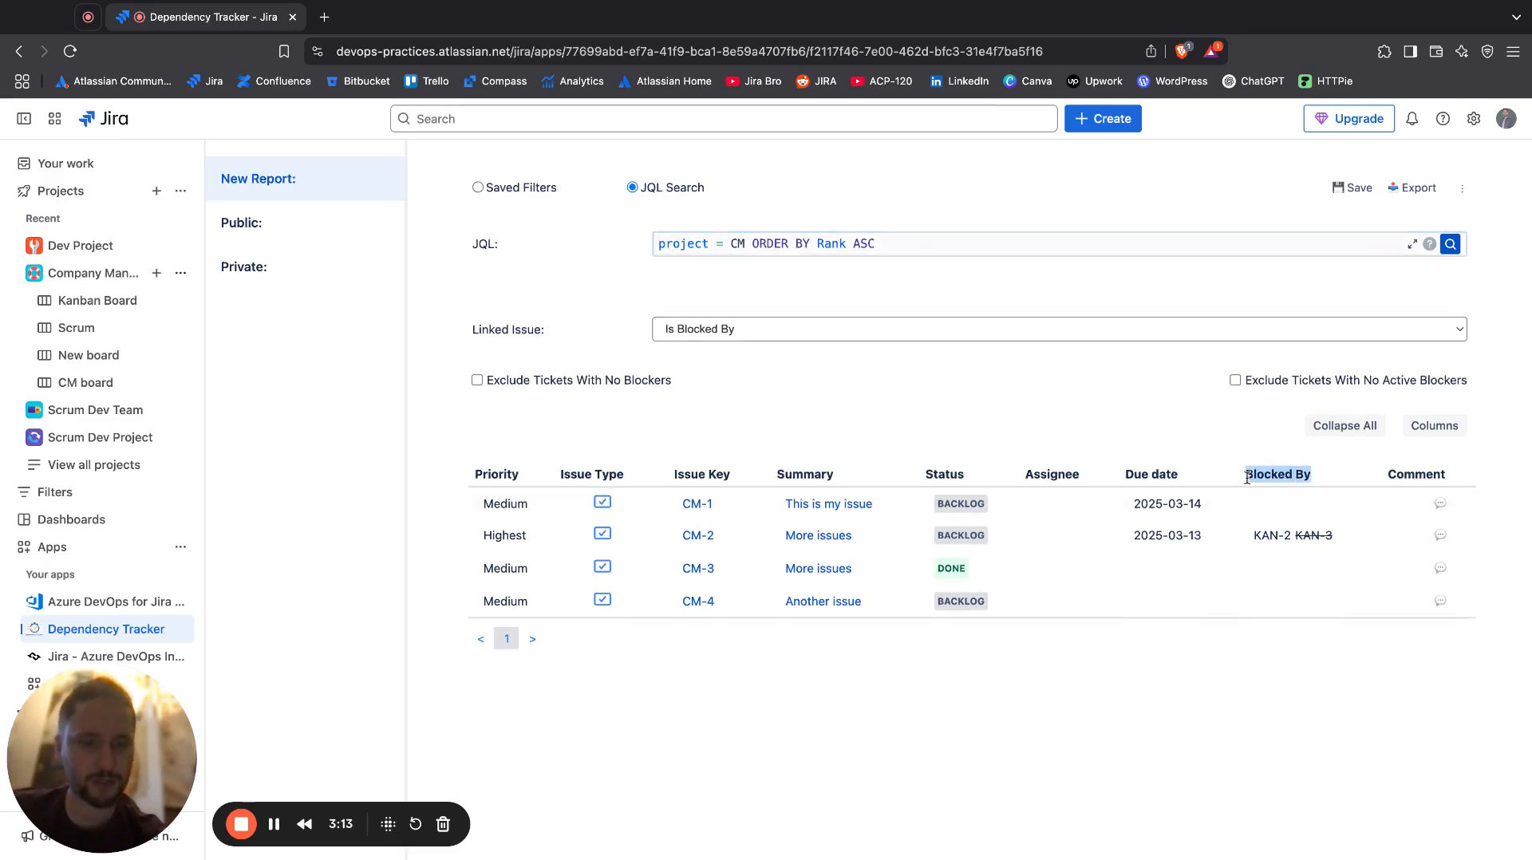
click(1247, 477)
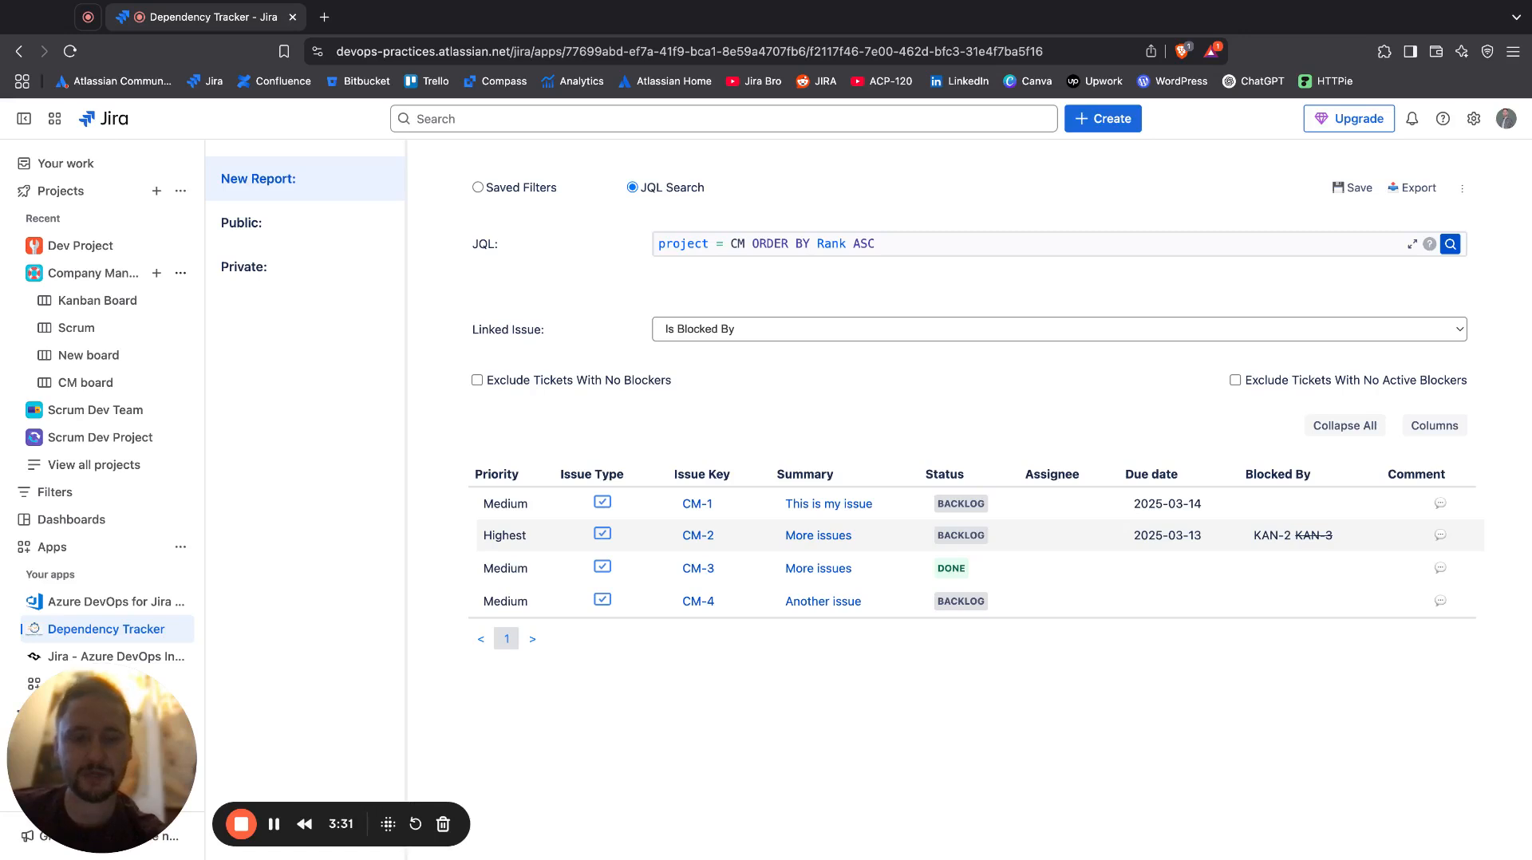
click(1273, 536)
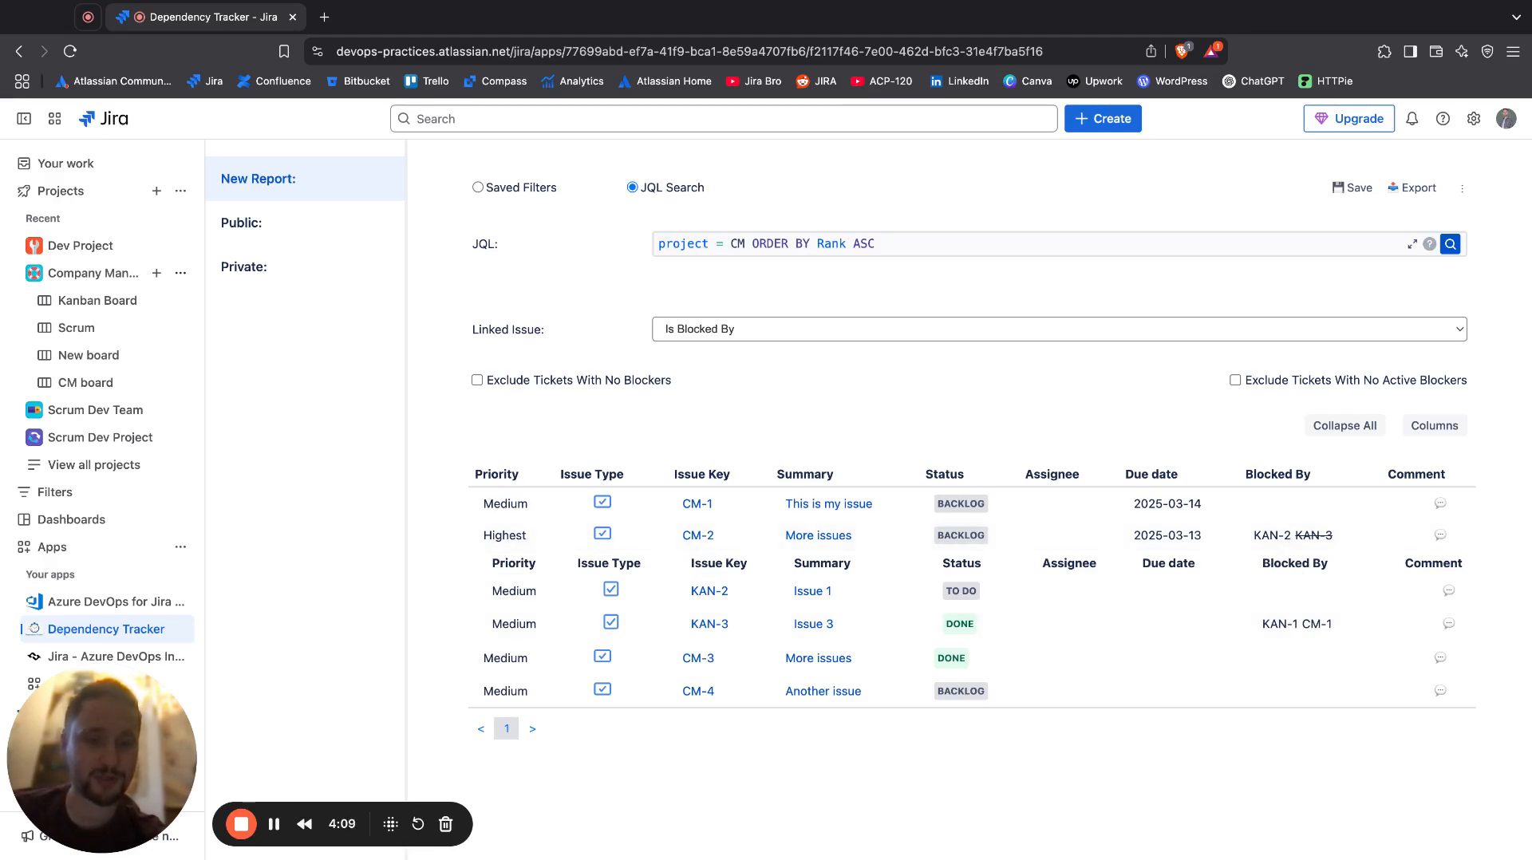
click(1273, 546)
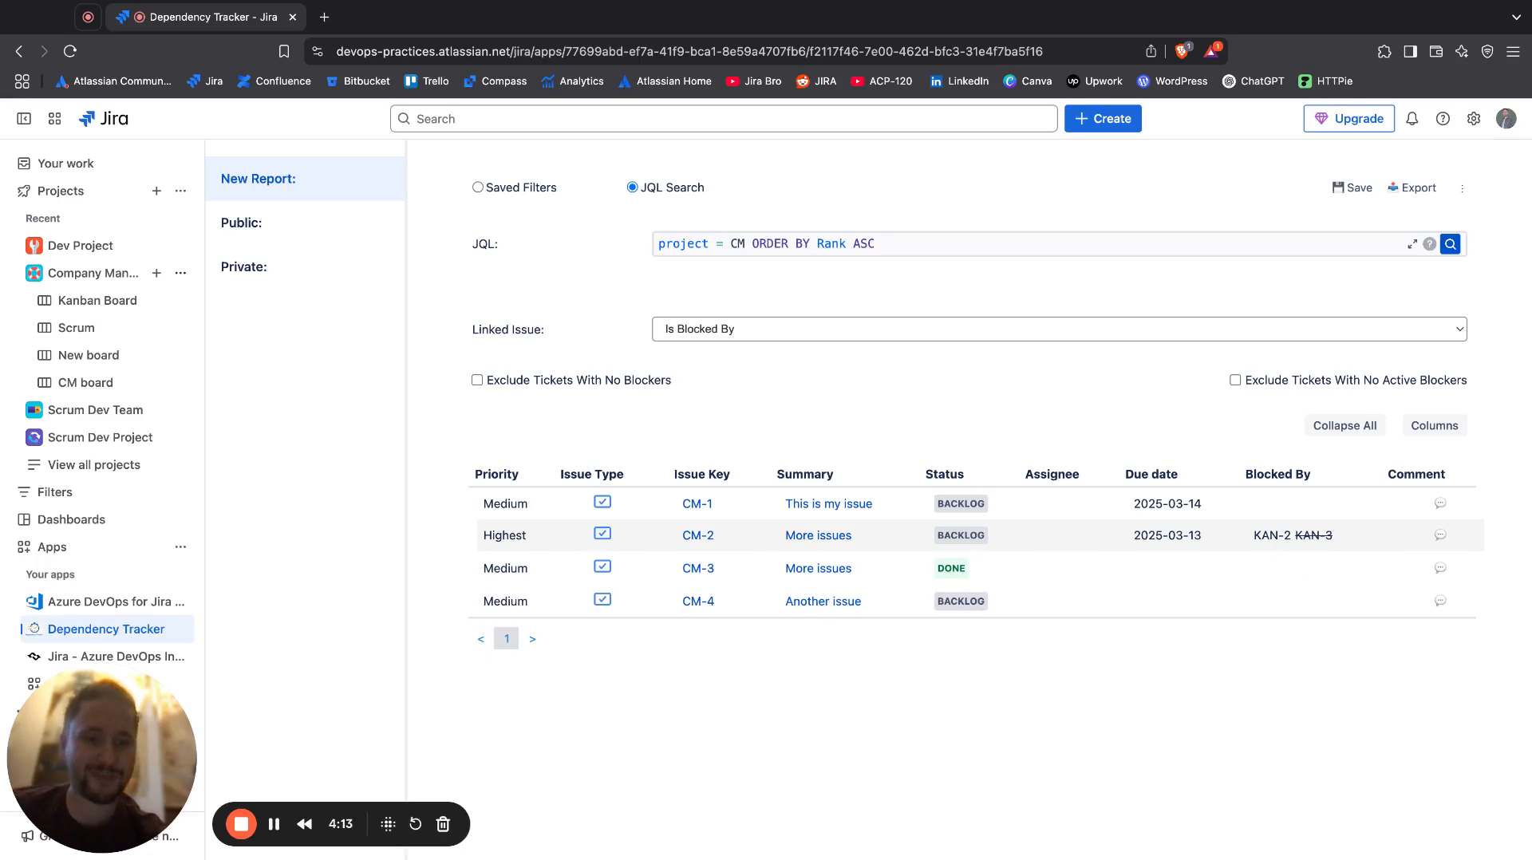
Add a comment to CM-2 that greets and mentions the team member and reads "please check KAN-2"
click(1441, 537)
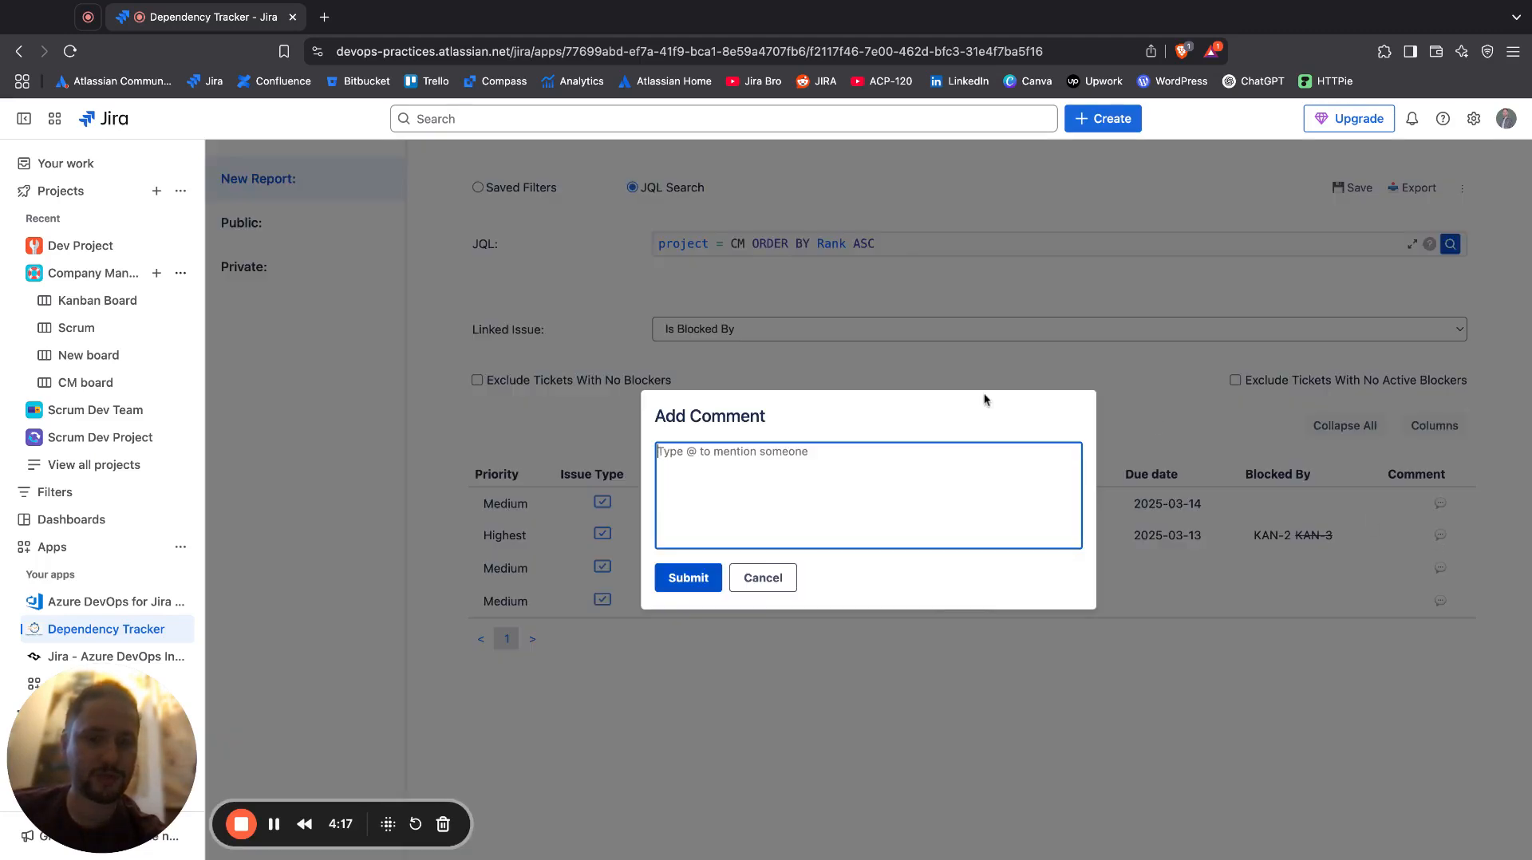
text(Hi )
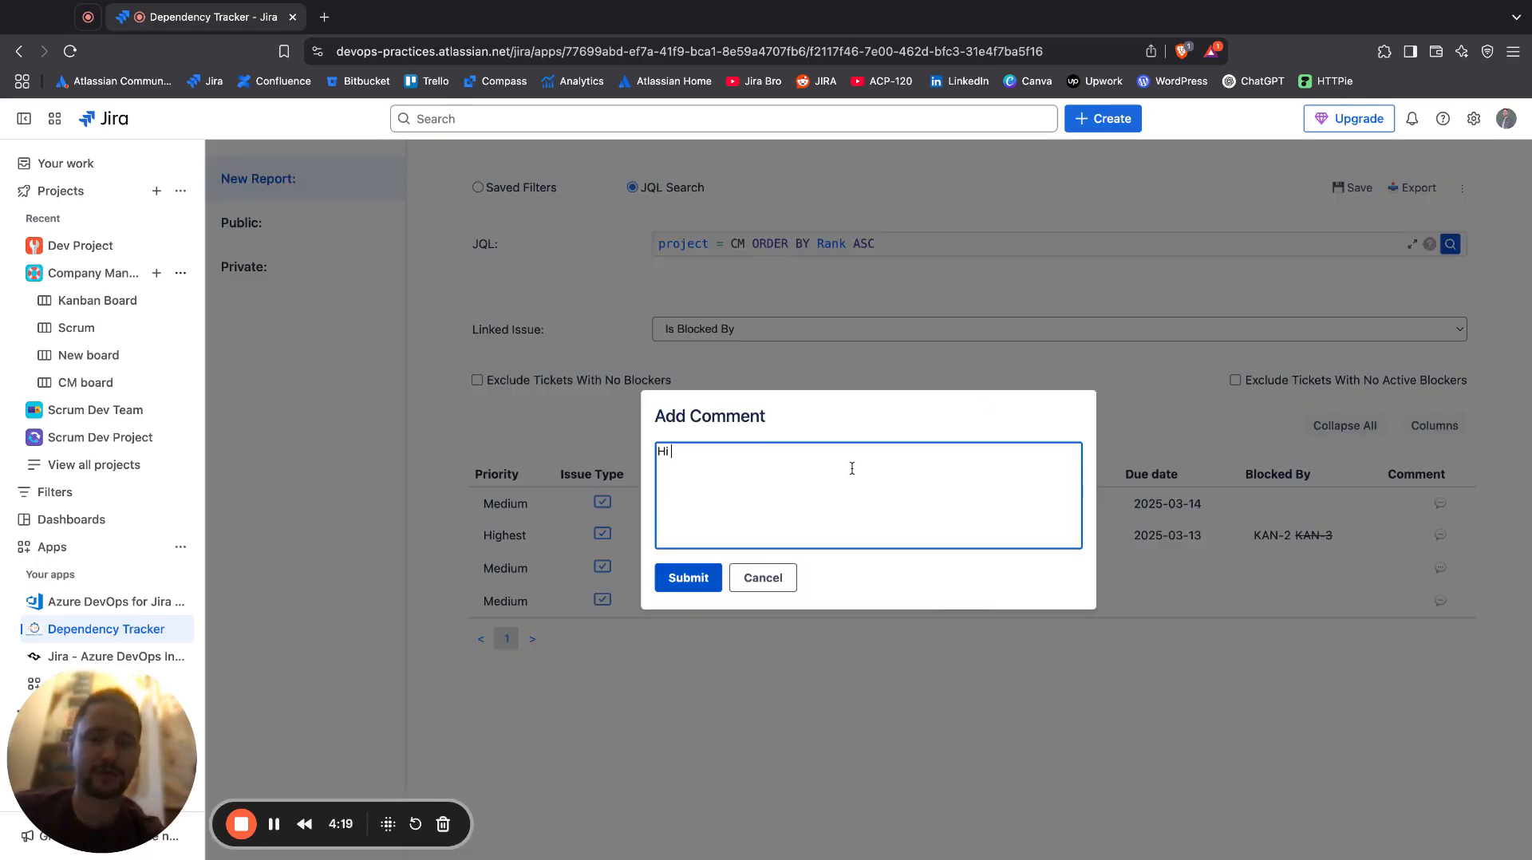
text(@nikola)
key(Down)
key(Return)
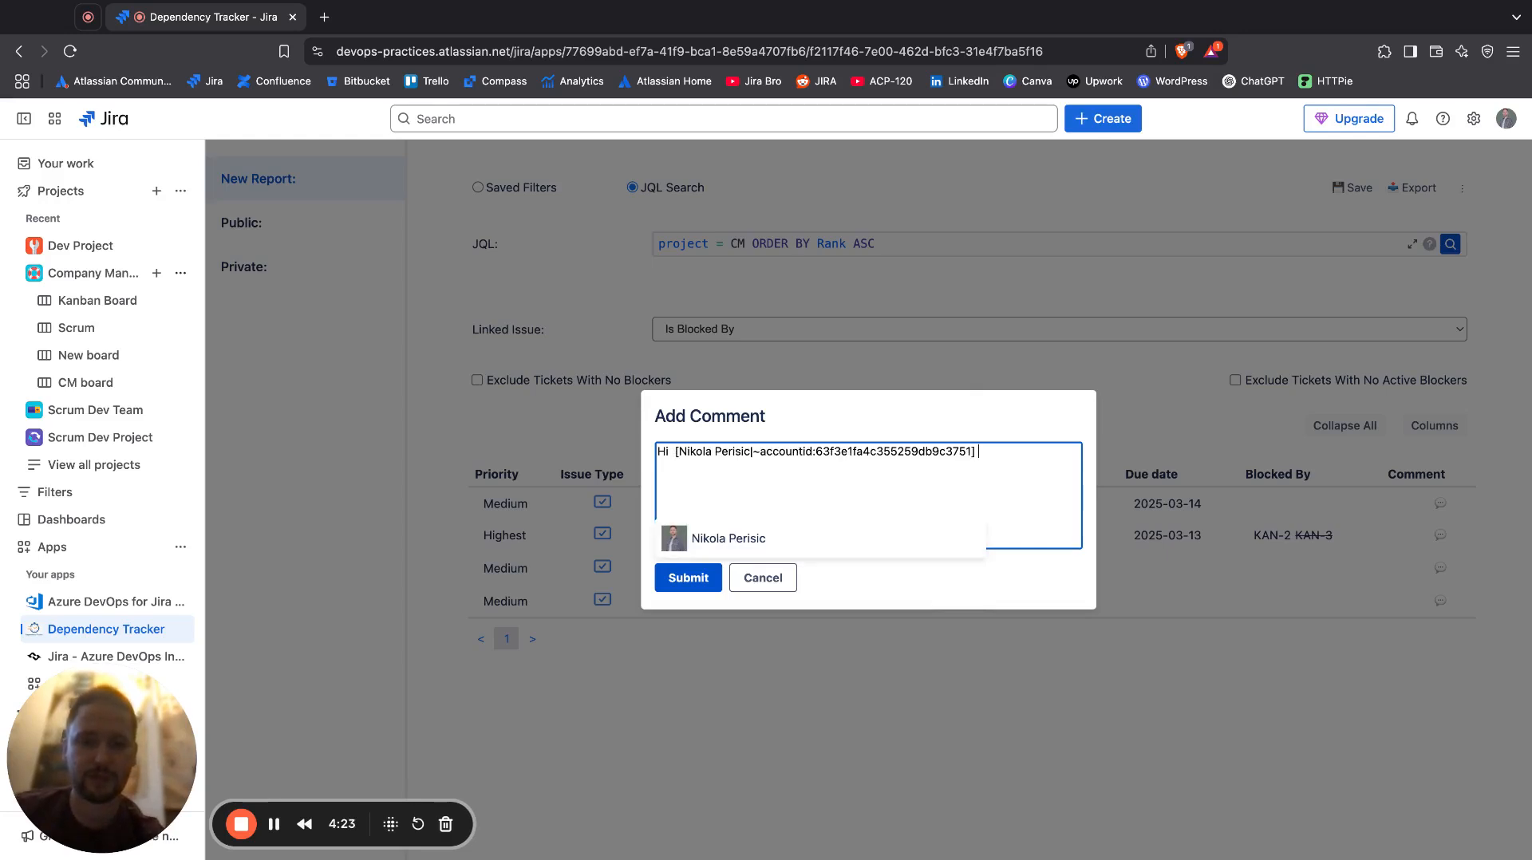
text(,please chec)
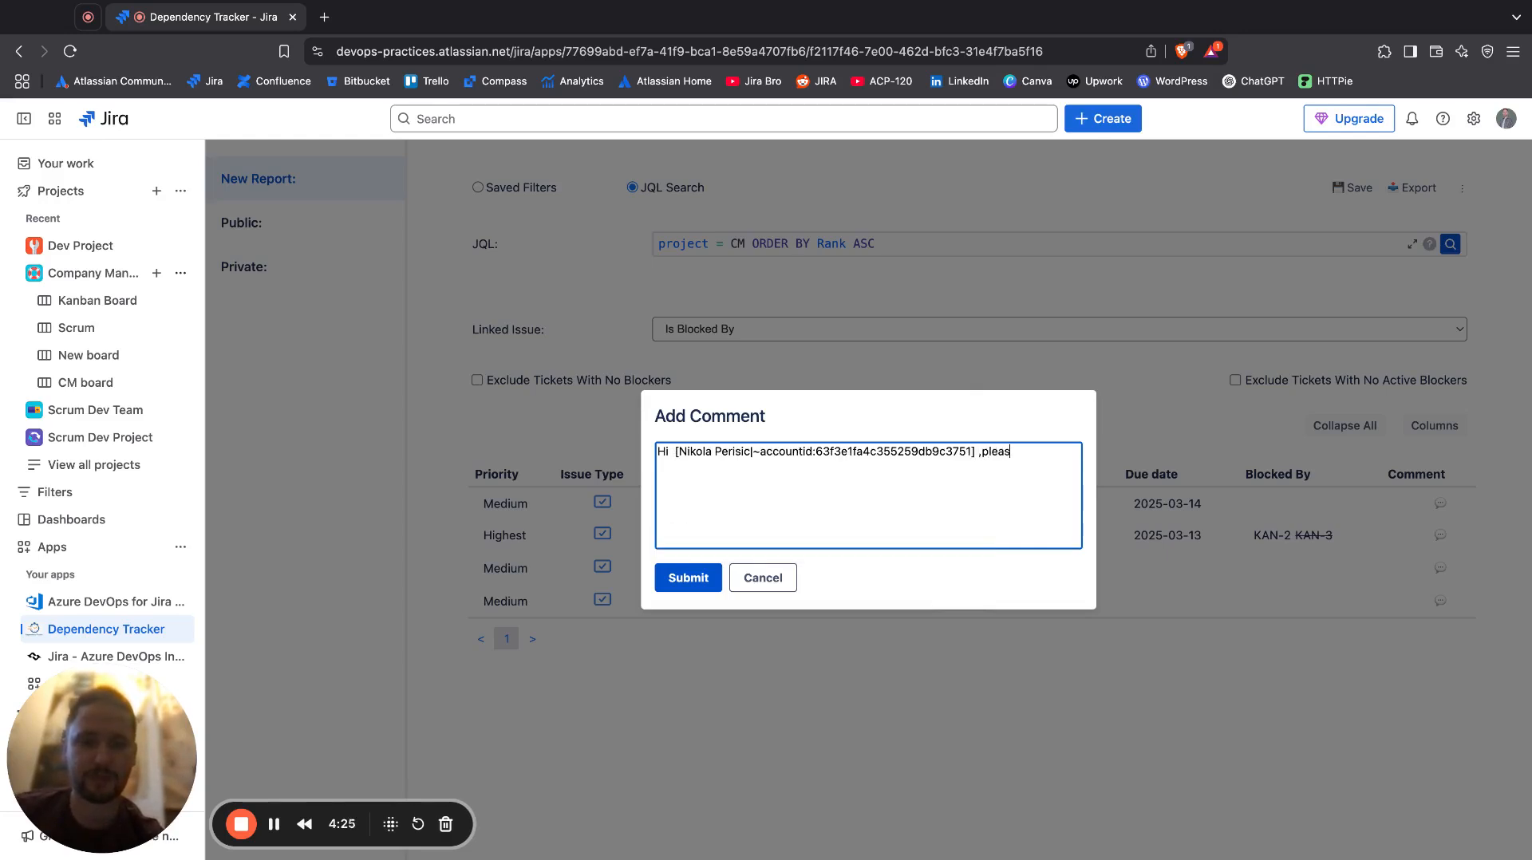
text(k KAN-2)
click(707, 577)
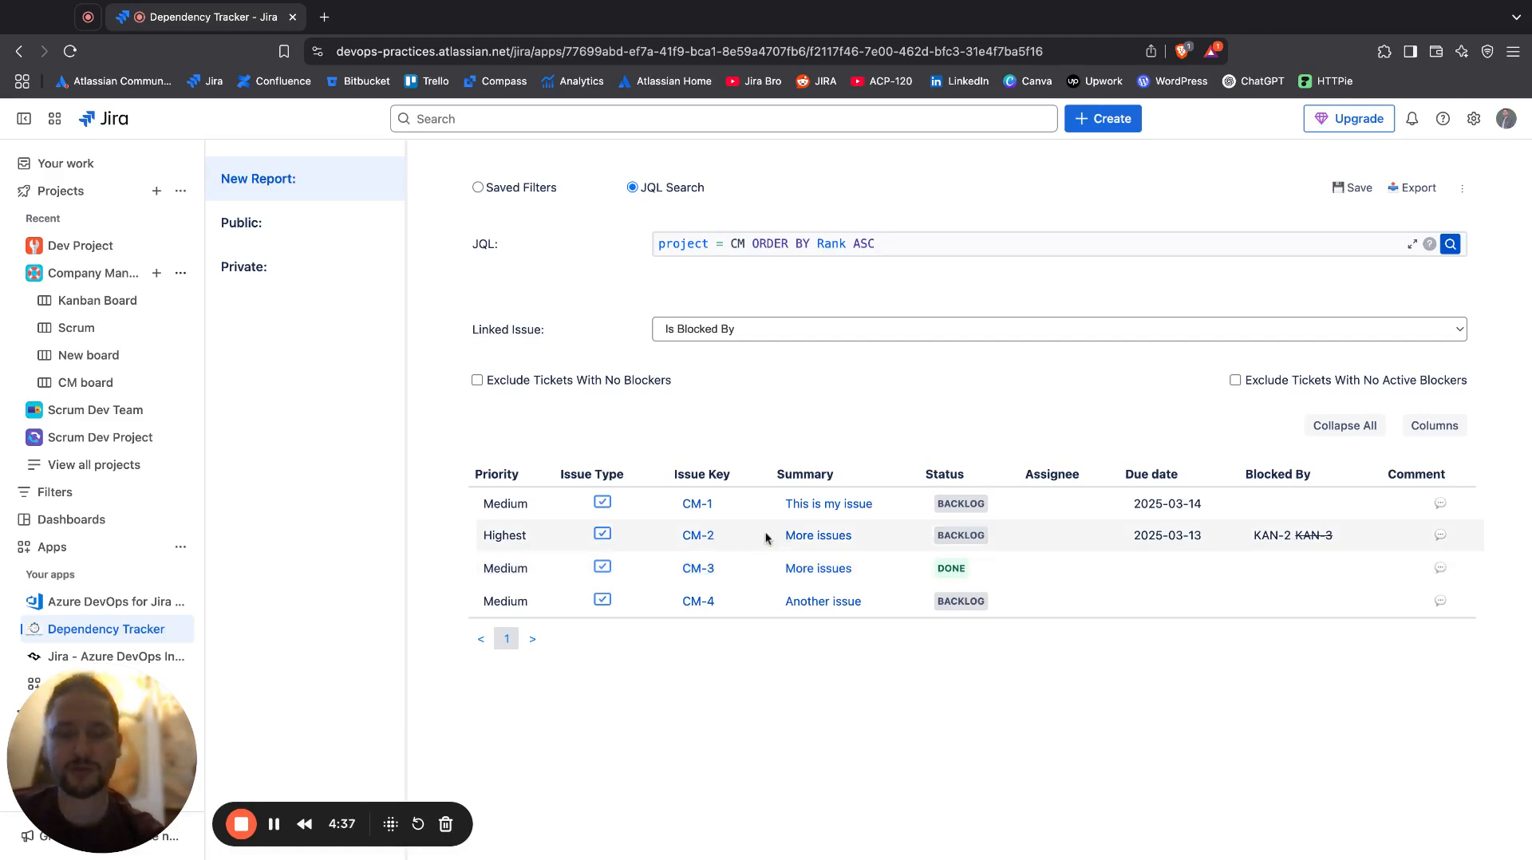
Open issue CM-2, check the new comment in its activity, and close the issue
click(838, 545)
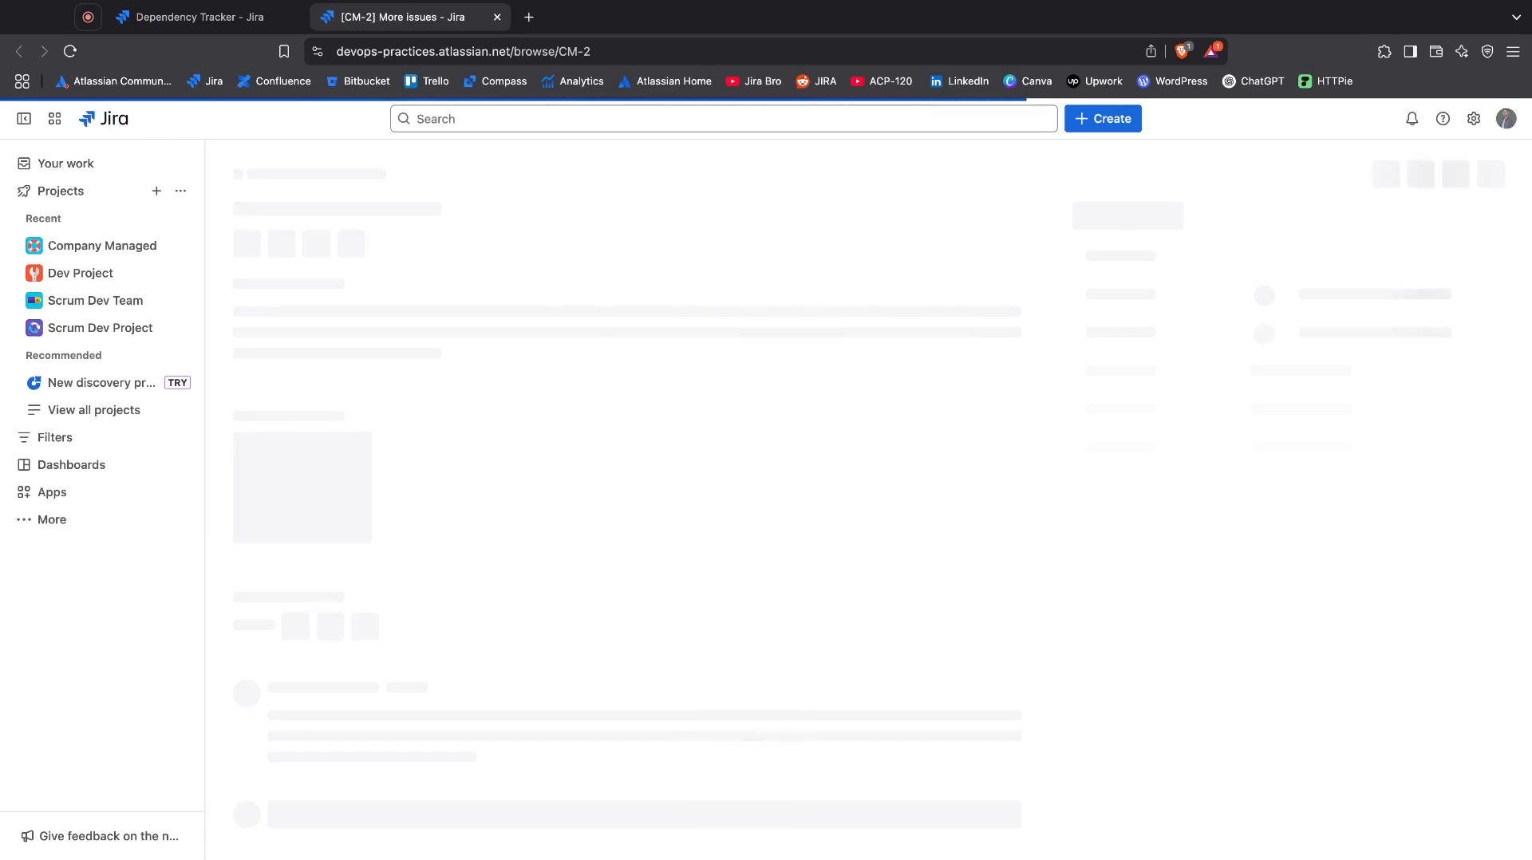
scroll(519, 580, down, 4)
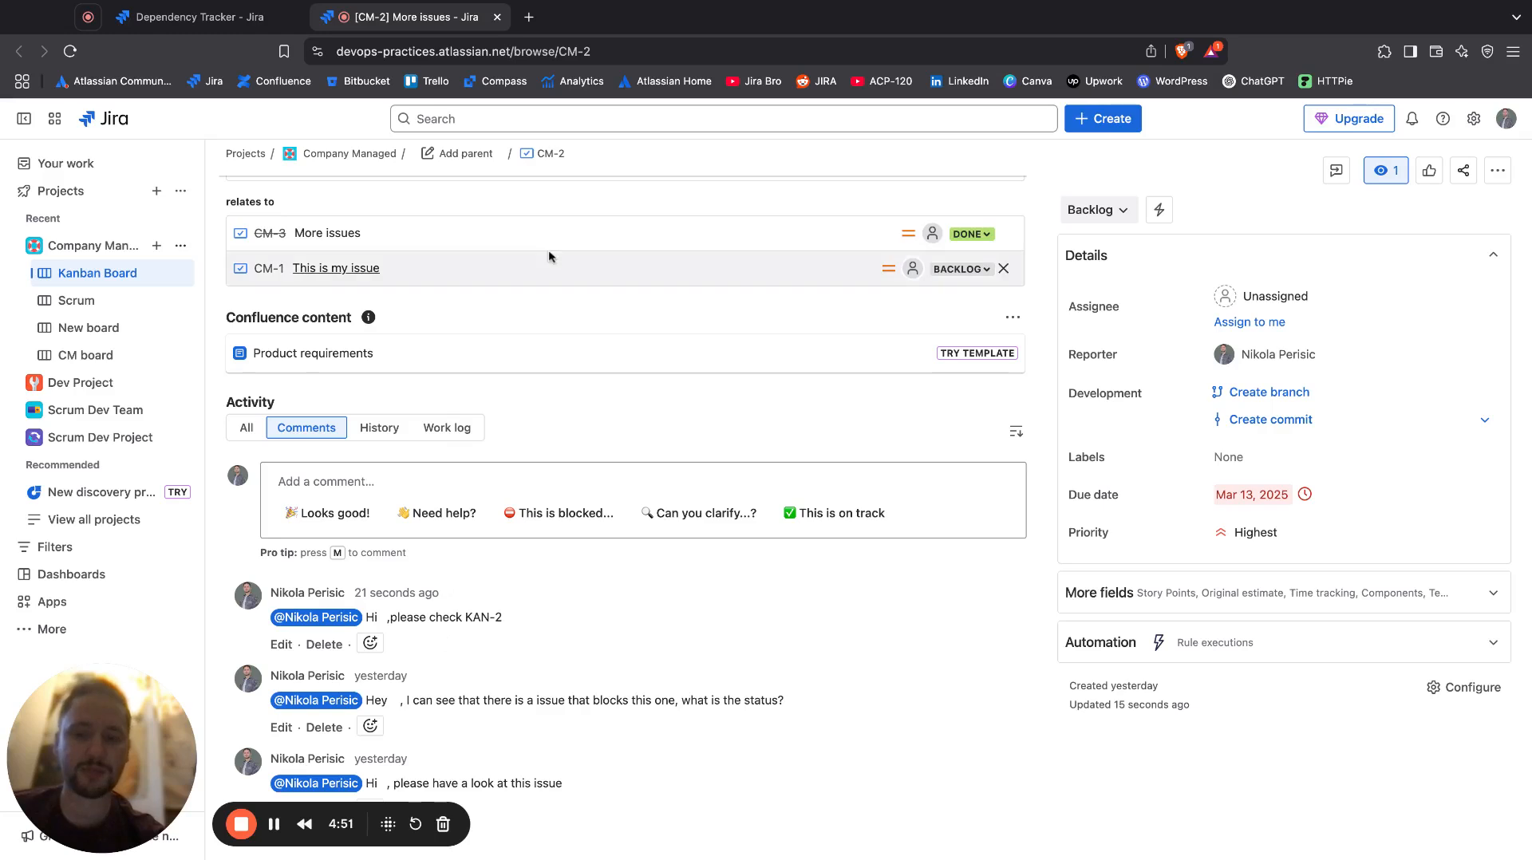
click(497, 16)
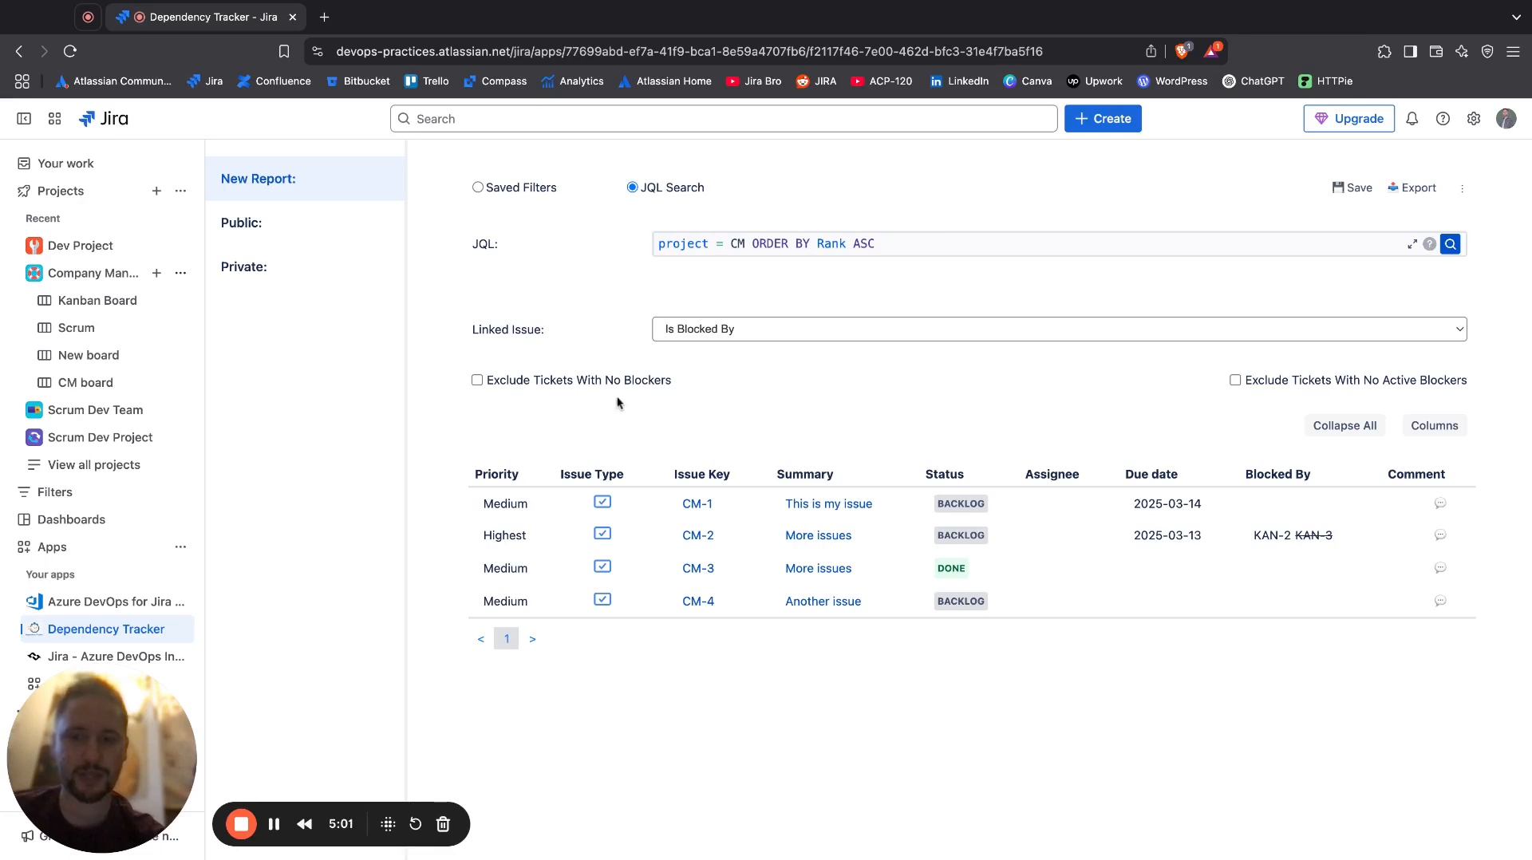
Try the filters that exclude tickets with no blockers and with no active blockers, turning each off again
click(599, 381)
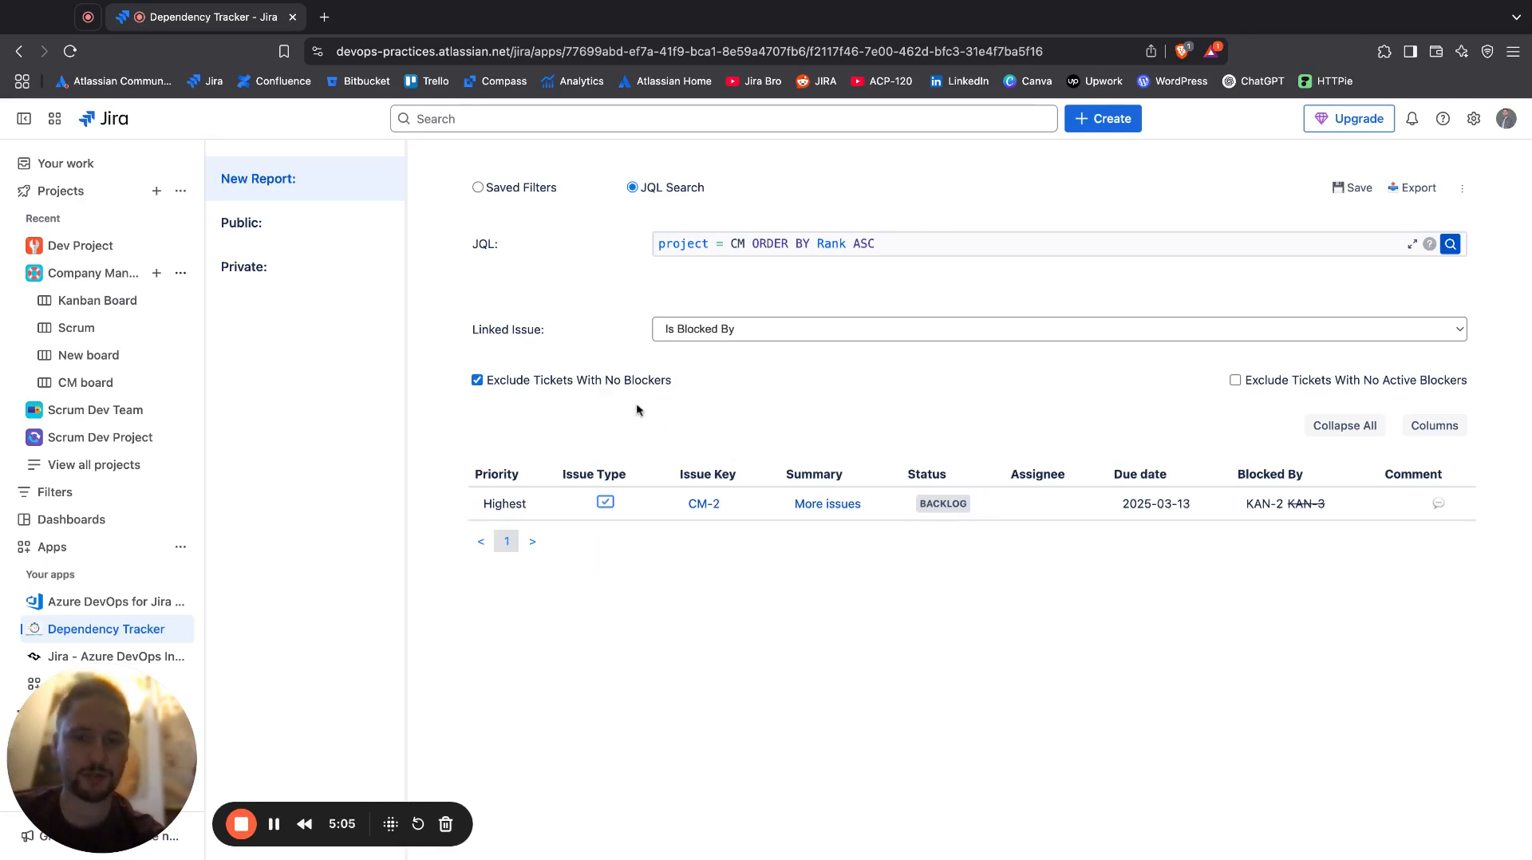
click(528, 381)
click(1283, 383)
click(1333, 384)
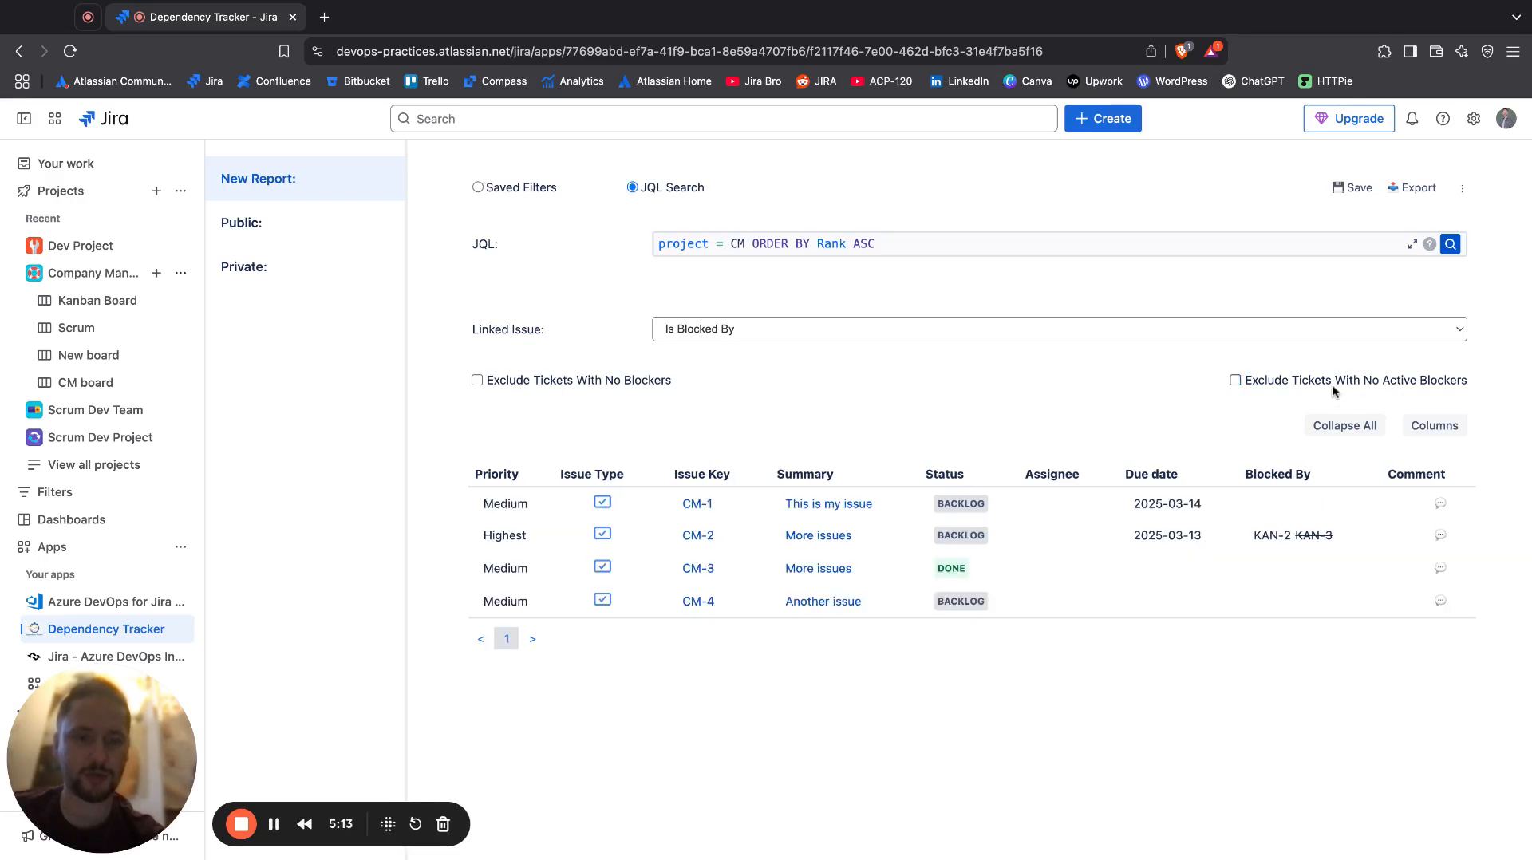
click(1334, 385)
click(1334, 384)
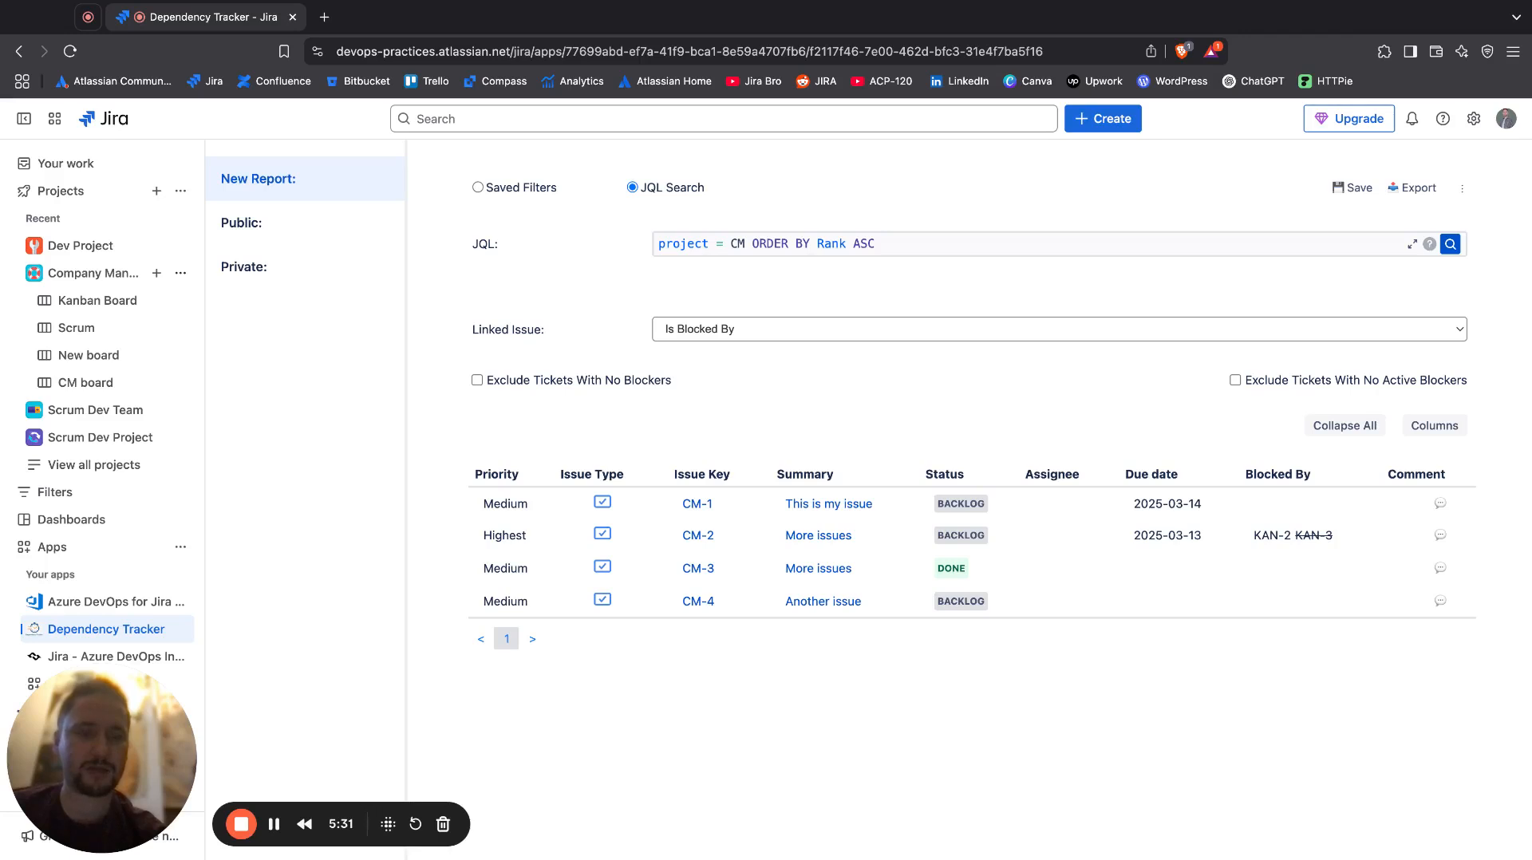
Start saving the report, trying the visibility switch and leaving it set to Public
click(1350, 188)
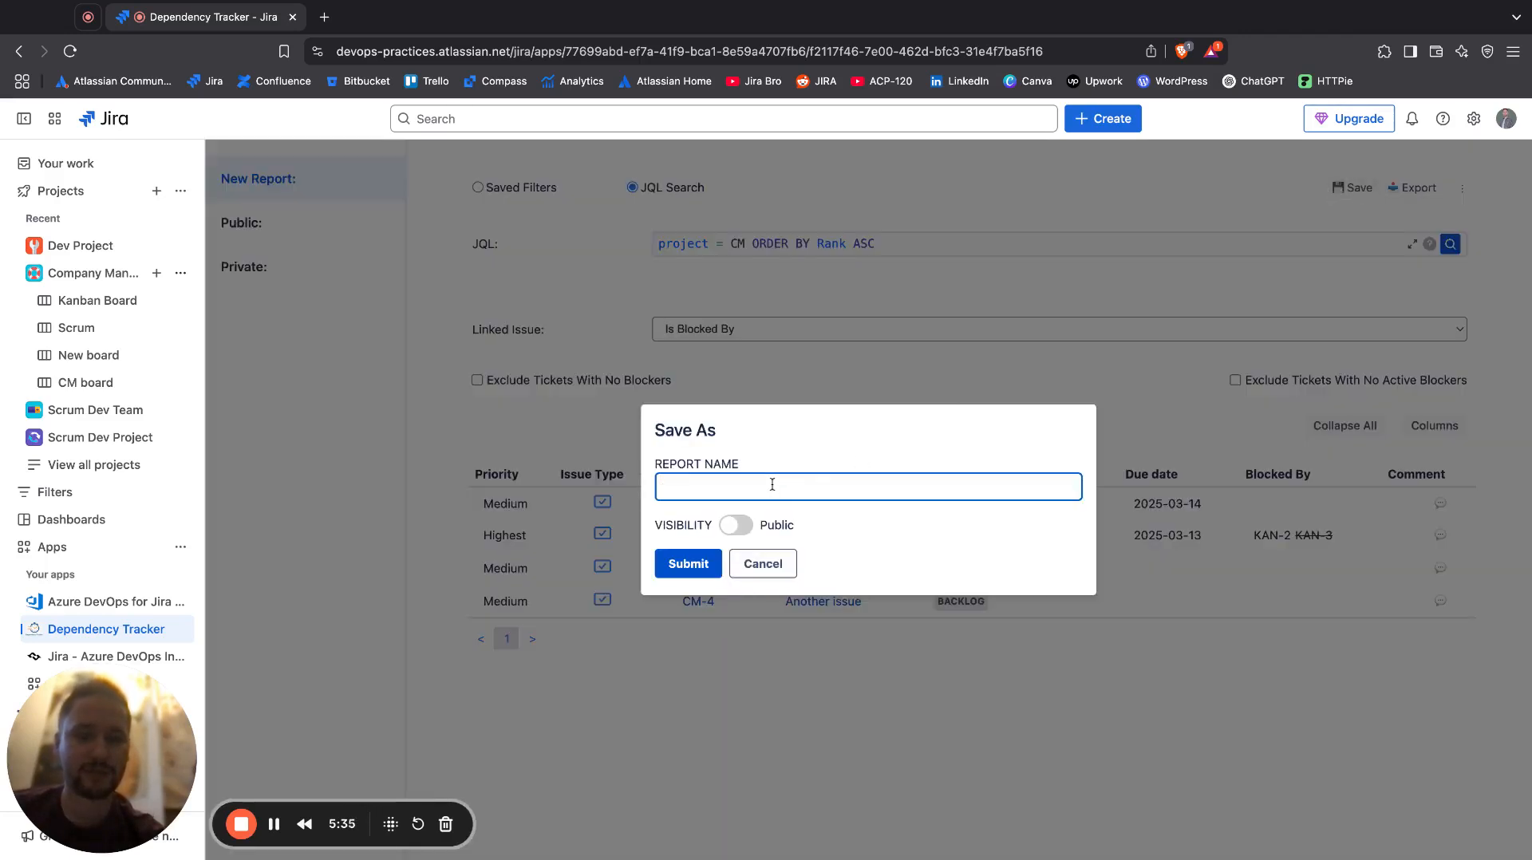
click(730, 524)
click(730, 524)
click(729, 524)
click(729, 525)
click(727, 491)
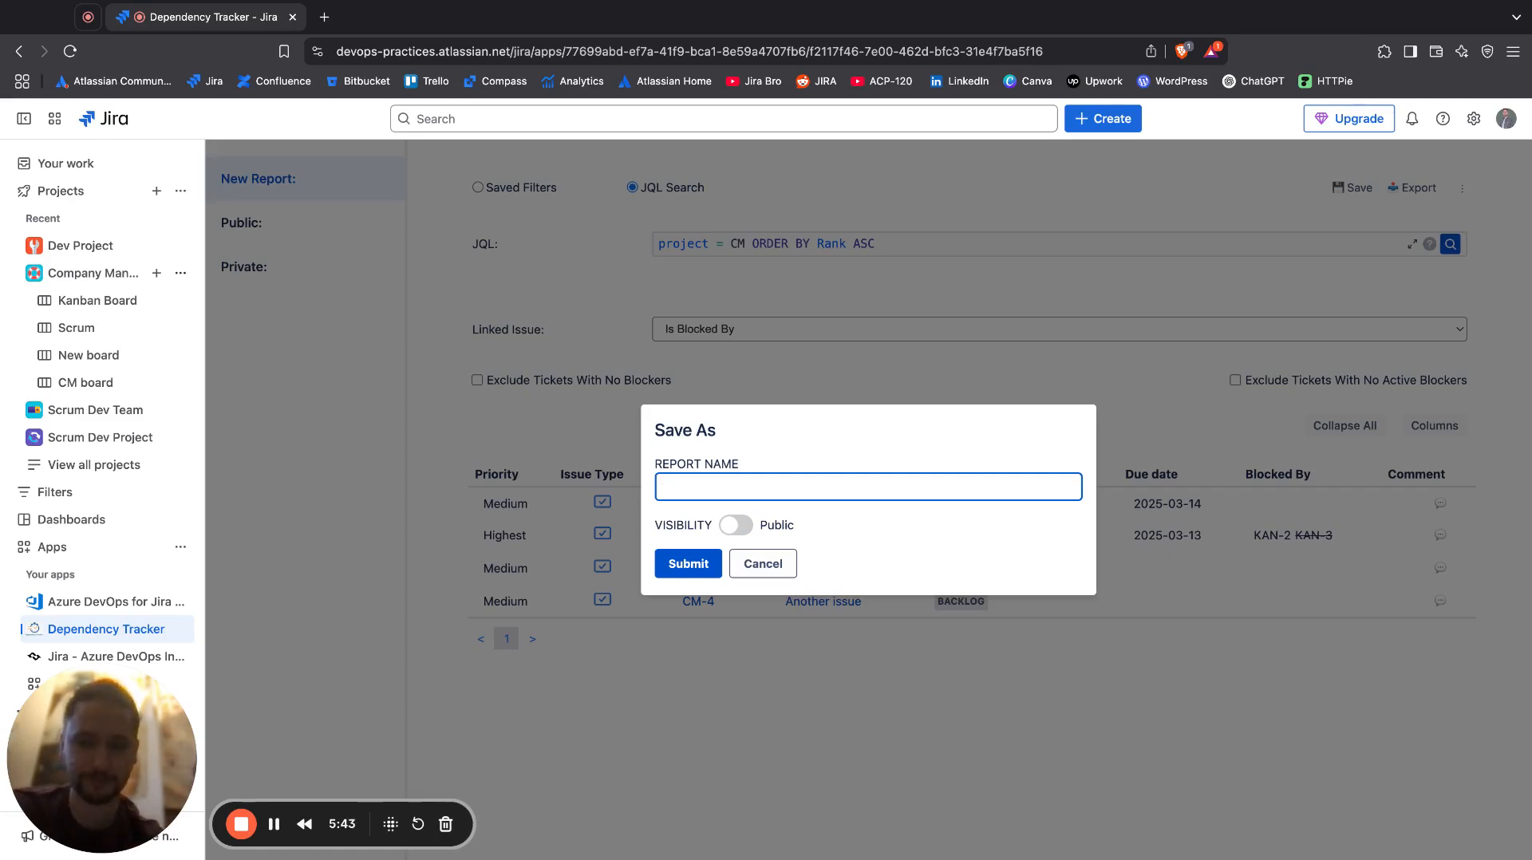
Name the report "Company Managed Project blocked issues" and save it
text(Company)
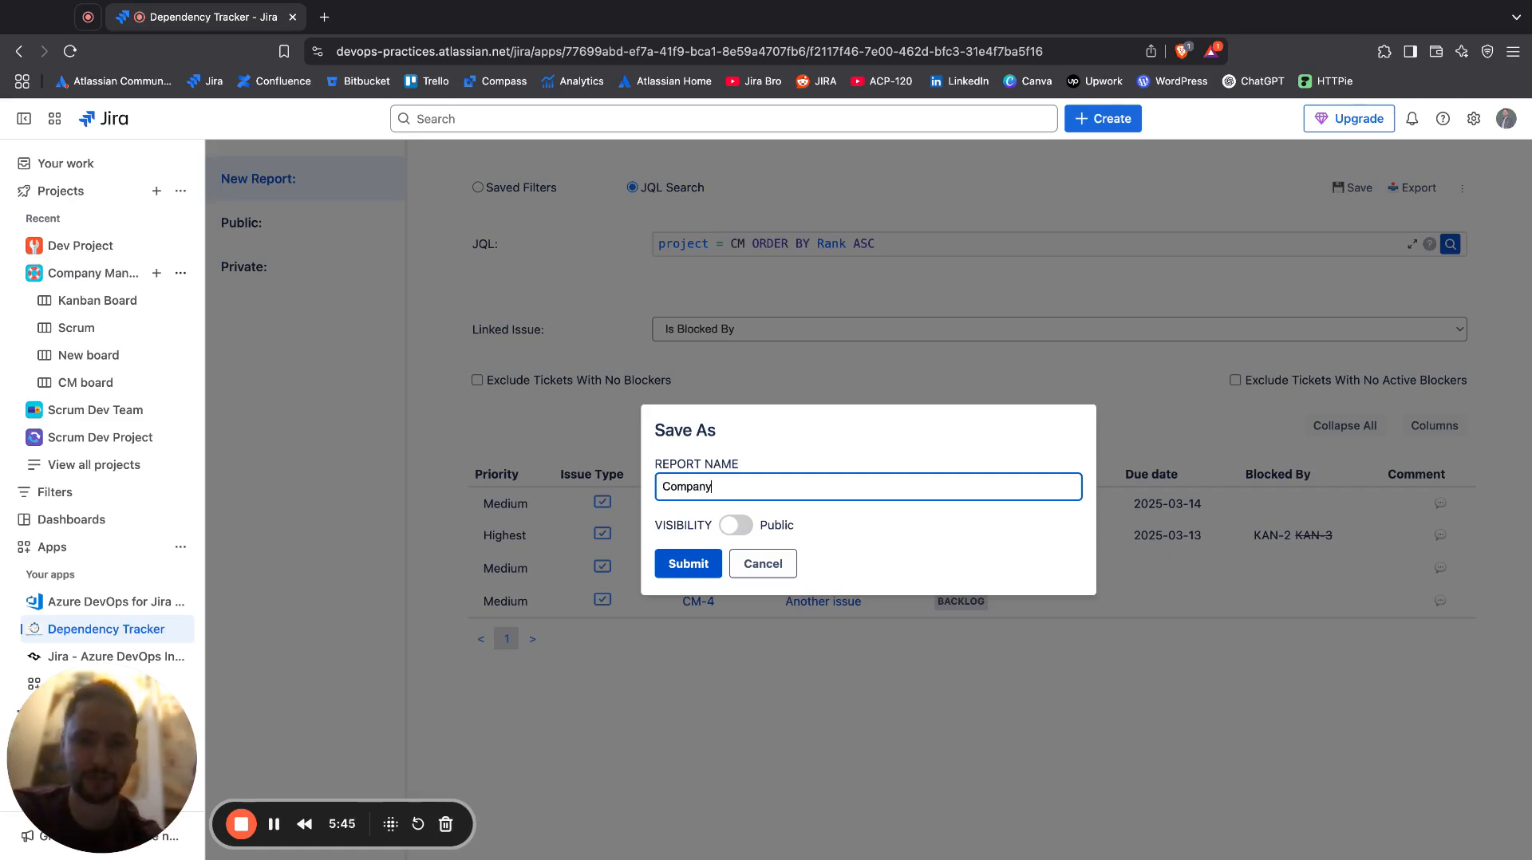
text( man)
key(BackSpace)
key(BackSpace)
key(BackSpace)
text(Mana)
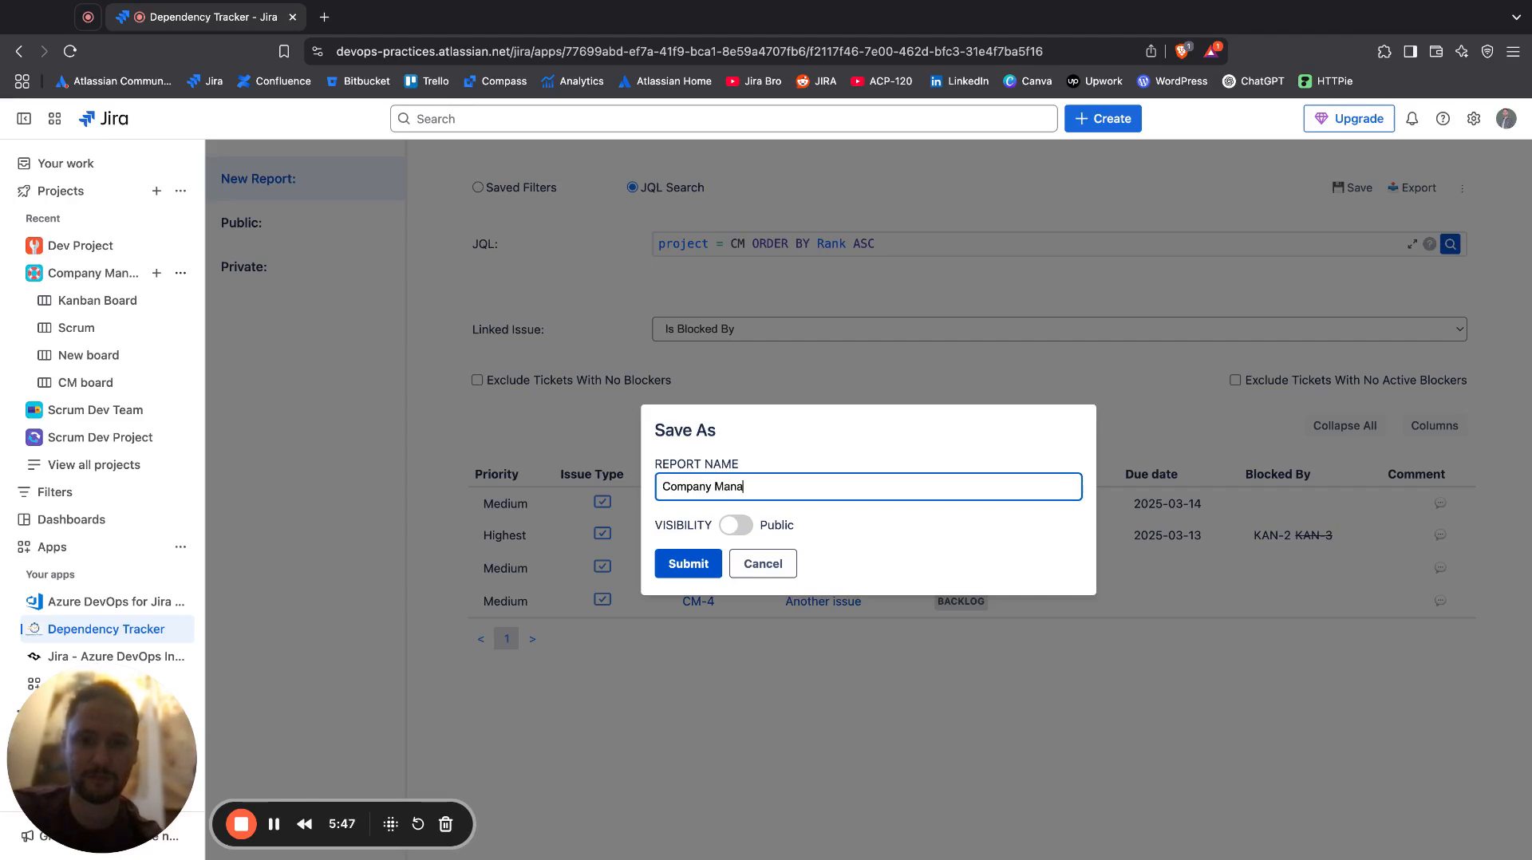
text(ged Project blovked)
key(BackSpace)
key(BackSpace)
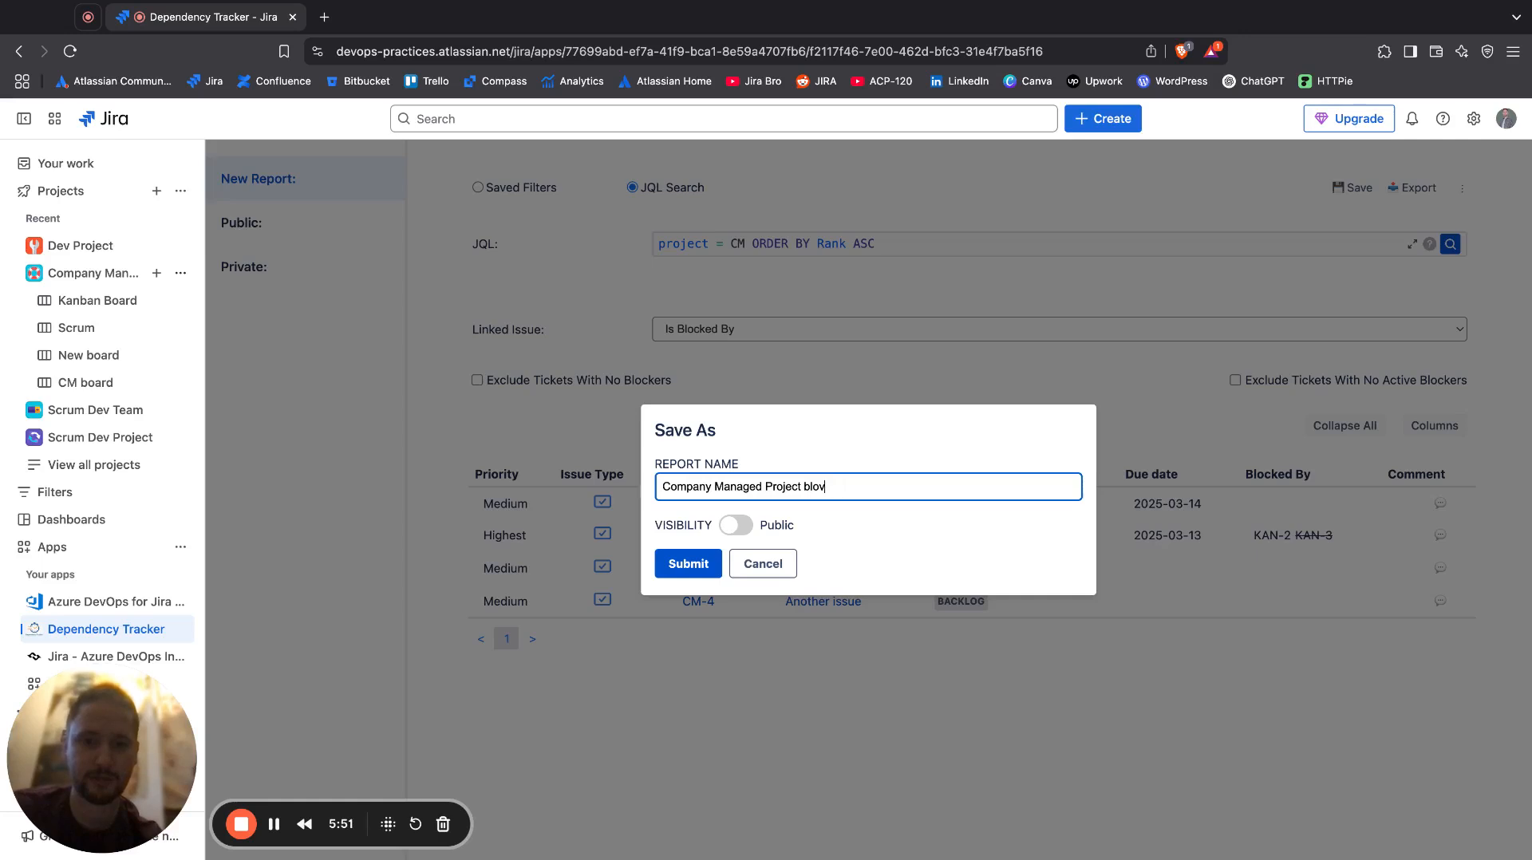
text(ked issues)
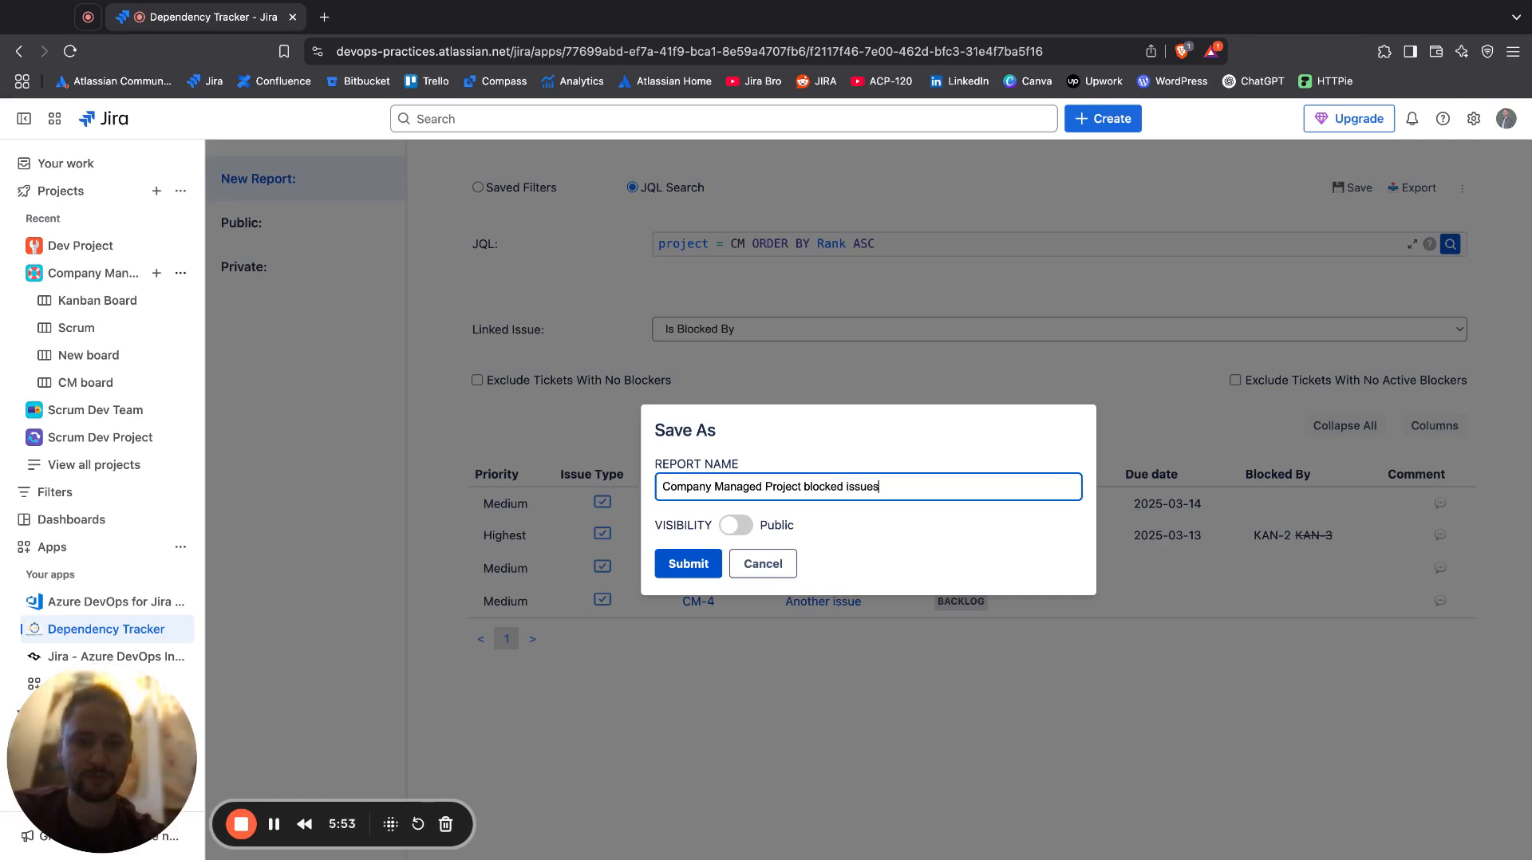
click(688, 564)
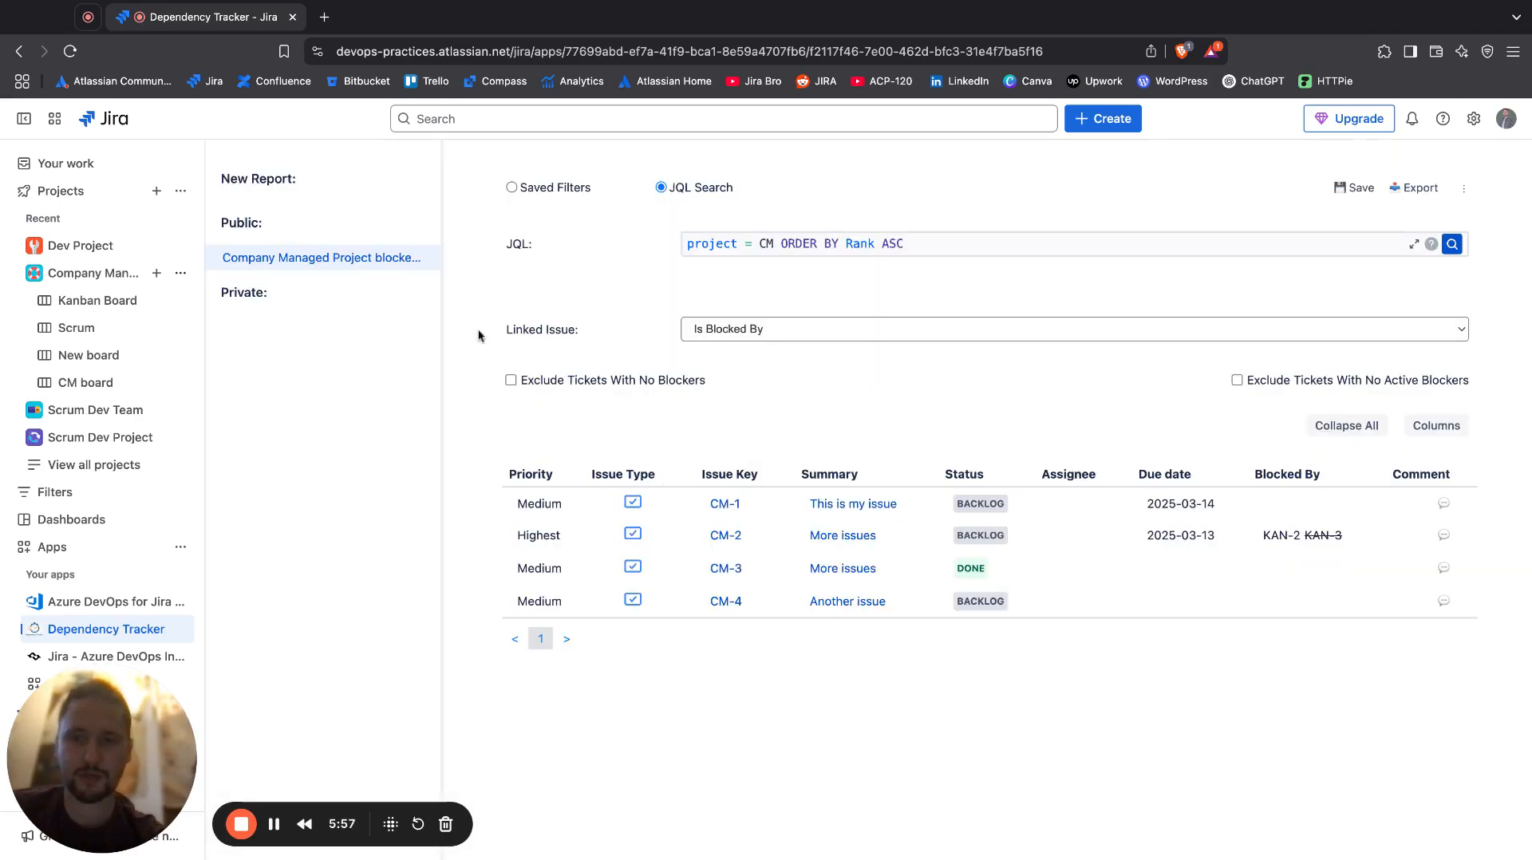
Change the linked issue type of the saved report to Blocks
mouse_move(375, 264)
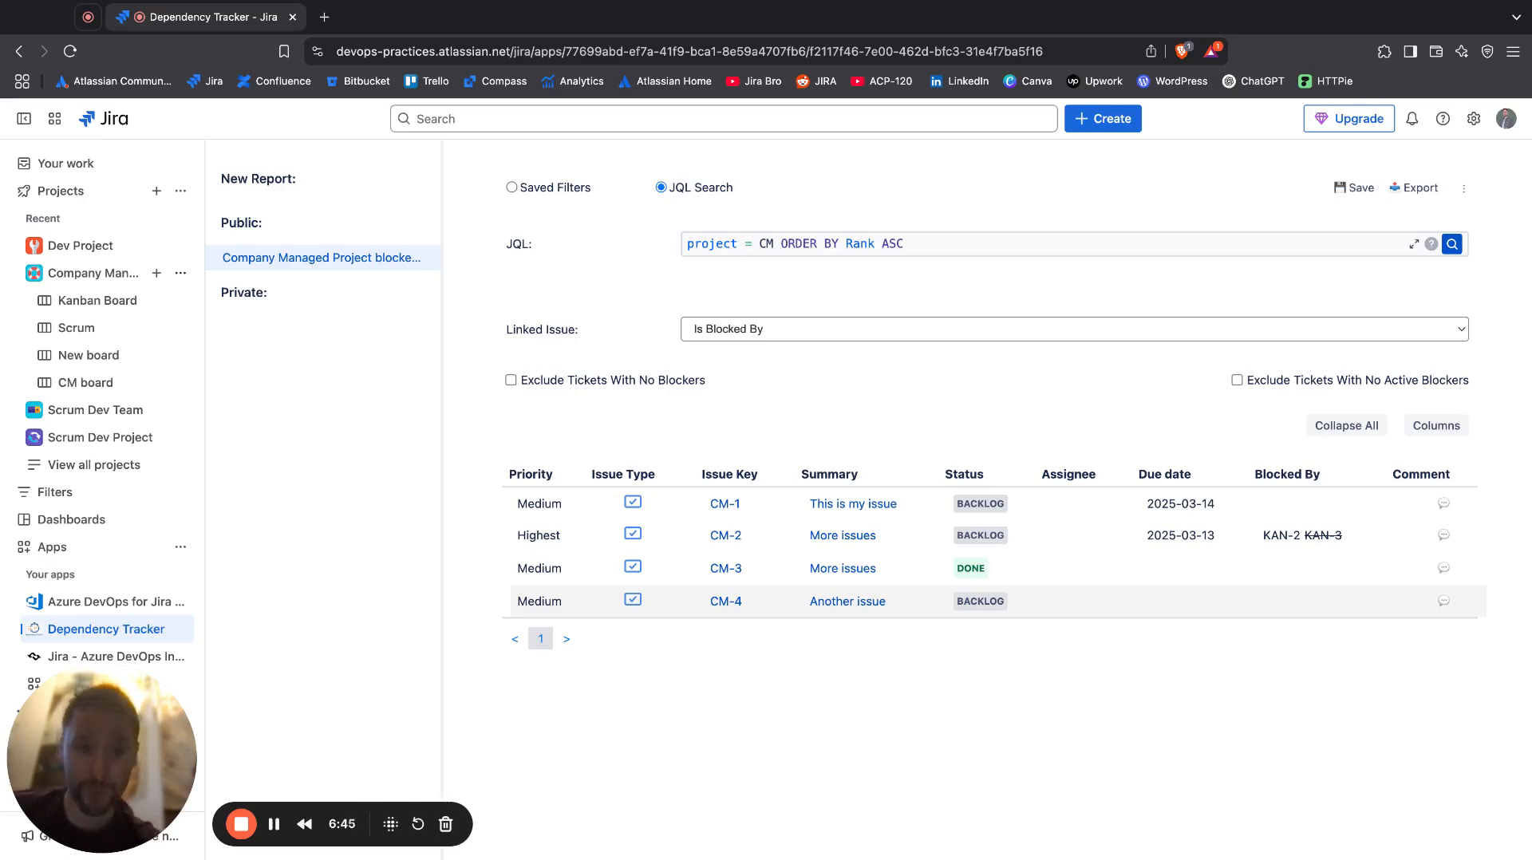
click(1207, 324)
click(1180, 348)
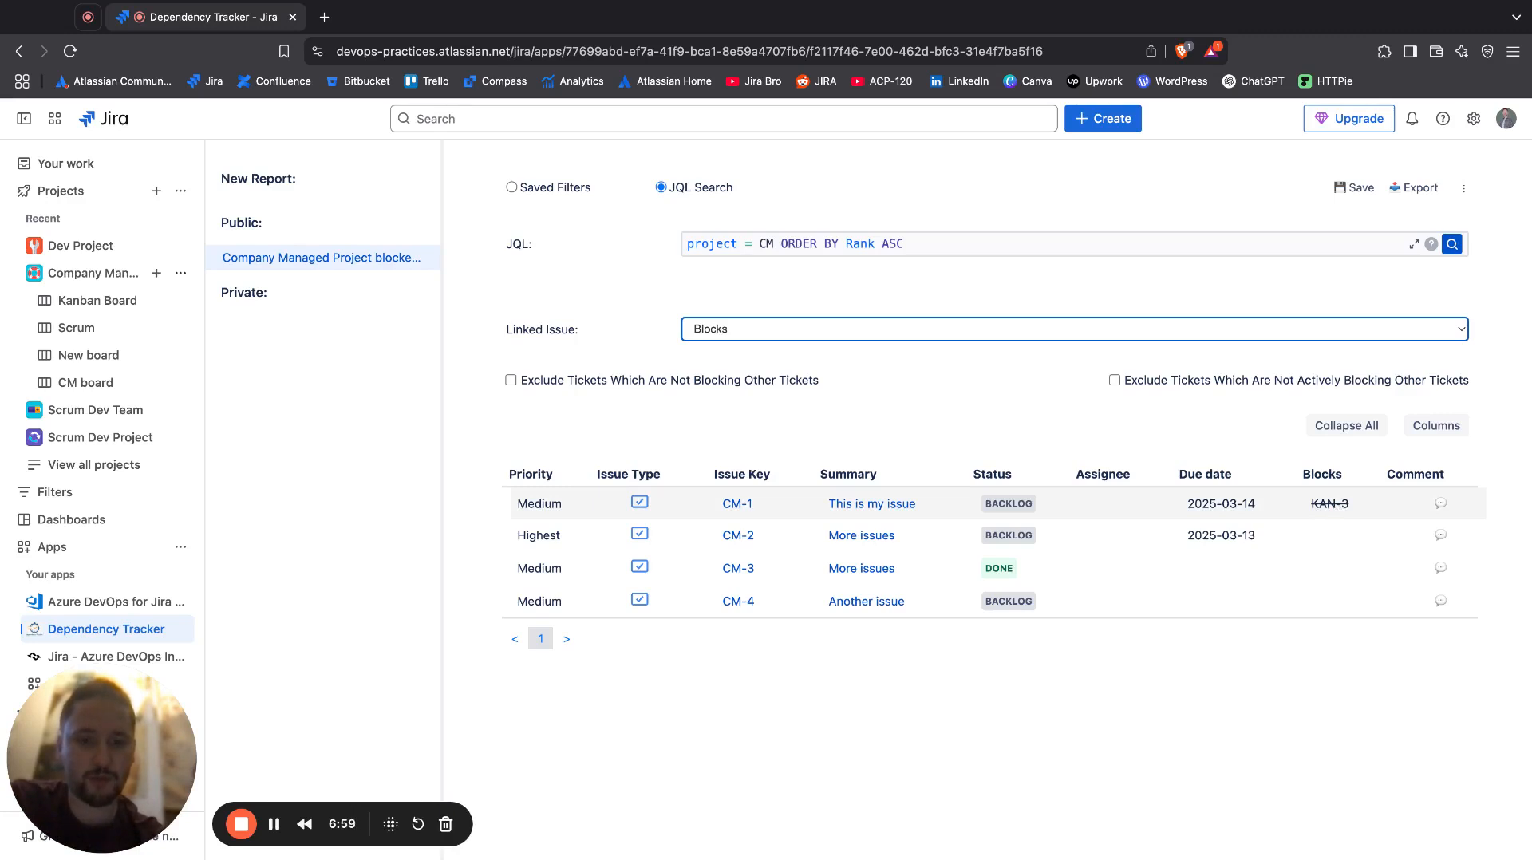
Inspect the chain of issues blocked by CM-1 through KAN-3, expanding and collapsing the nested levels
click(1331, 504)
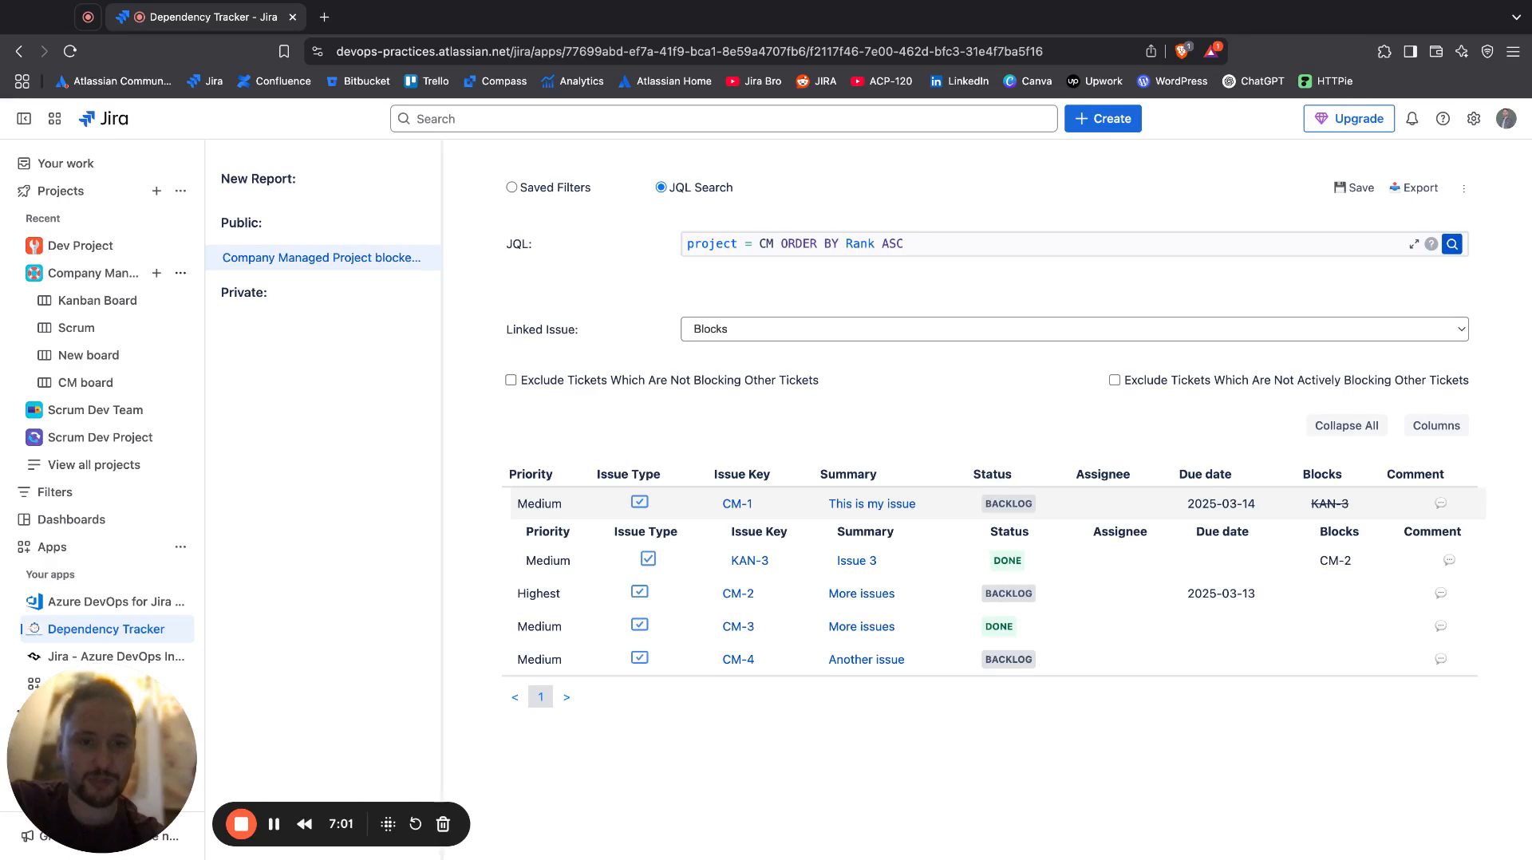
click(1347, 563)
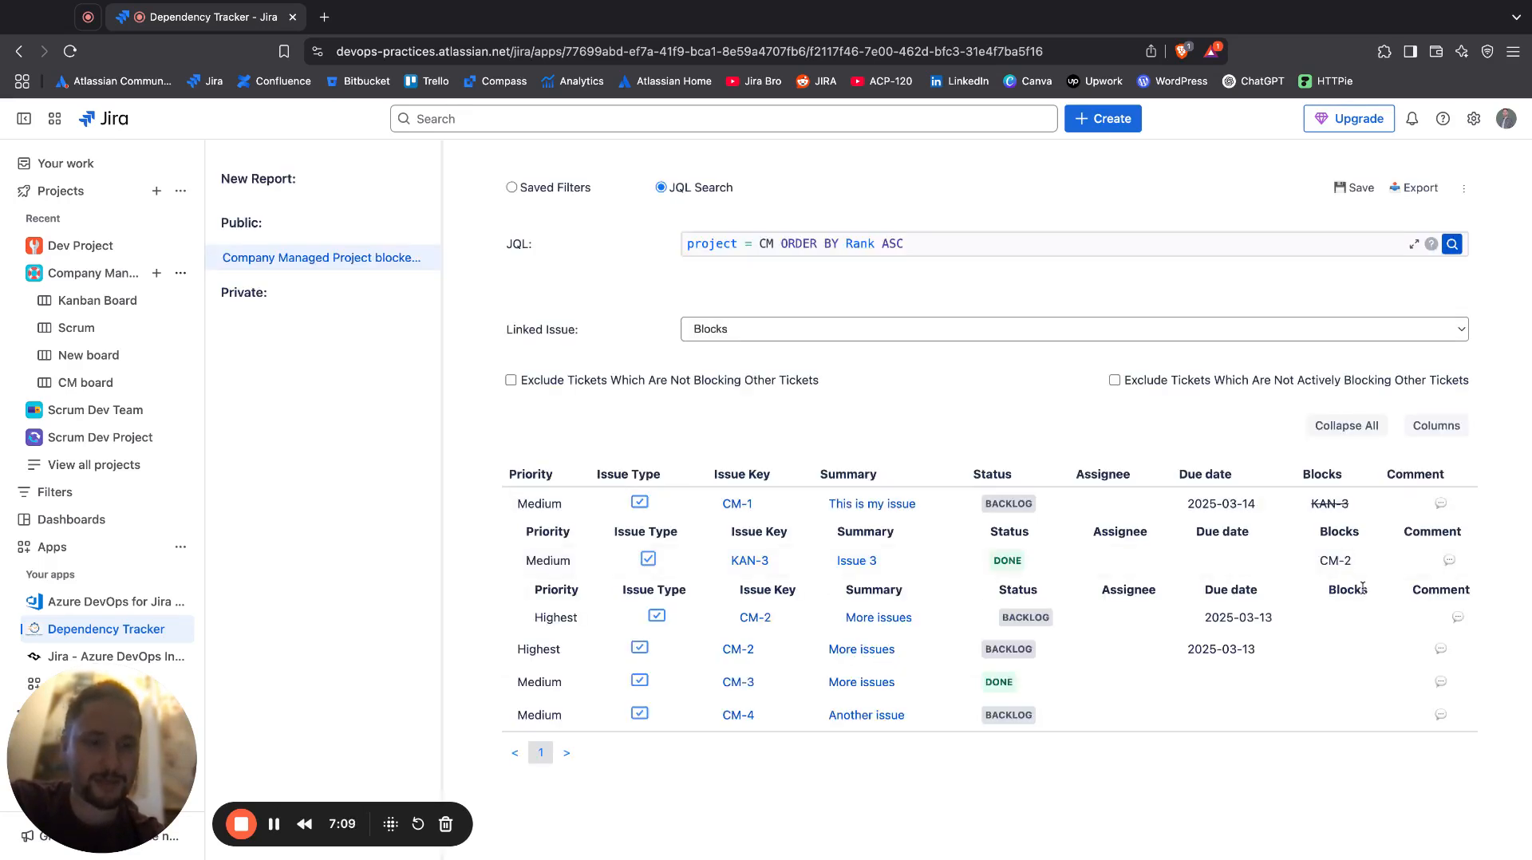
click(1347, 560)
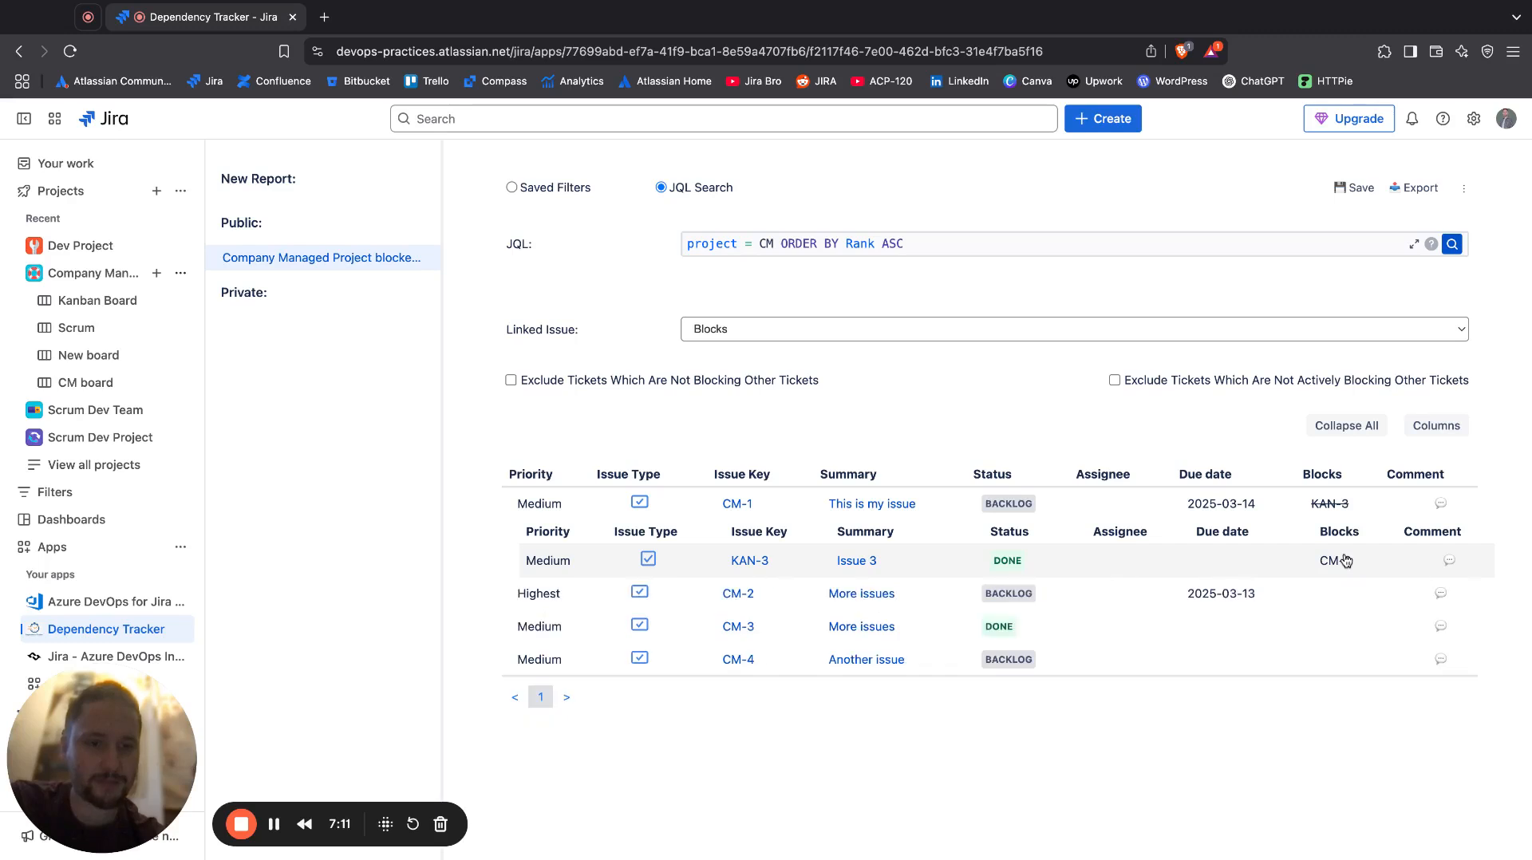
click(1347, 510)
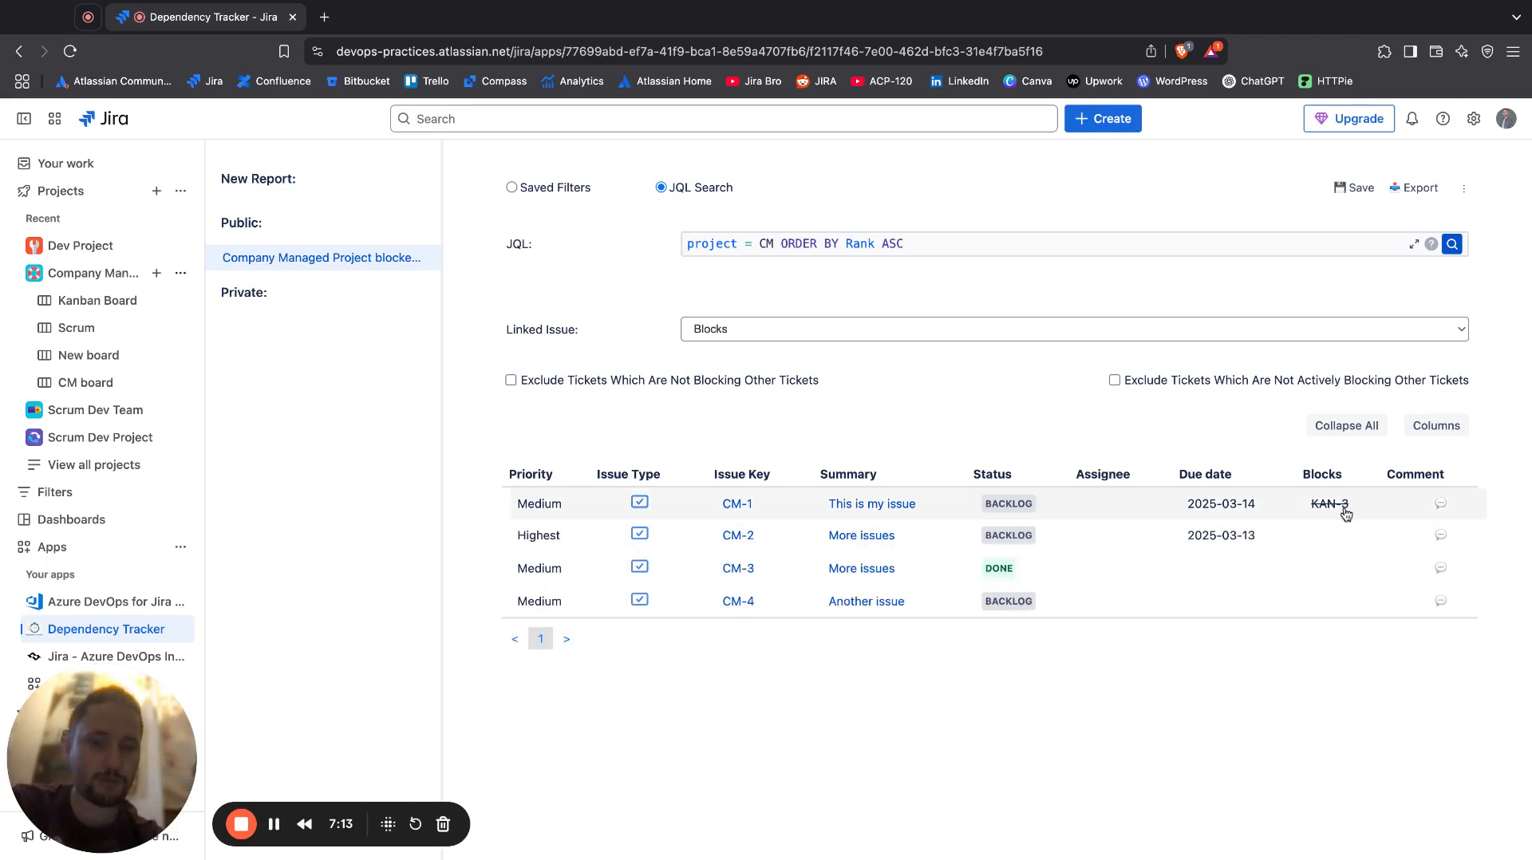